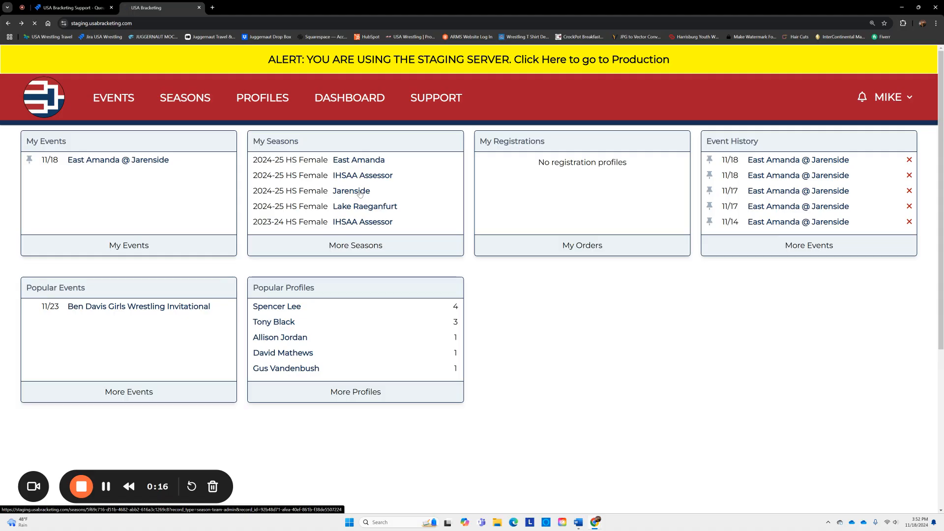
- Open the Jarenside team's 2024-25 schedule from My Seasons on the dashboard
click(359, 193)
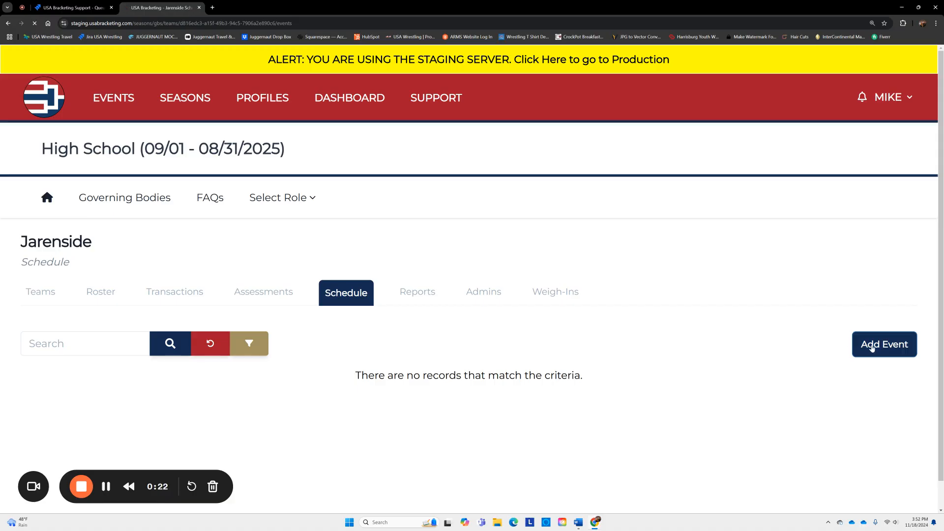
- Set the new event's type to Single Dual with Varsity as the default match level
scroll(510, 299, down, 1)
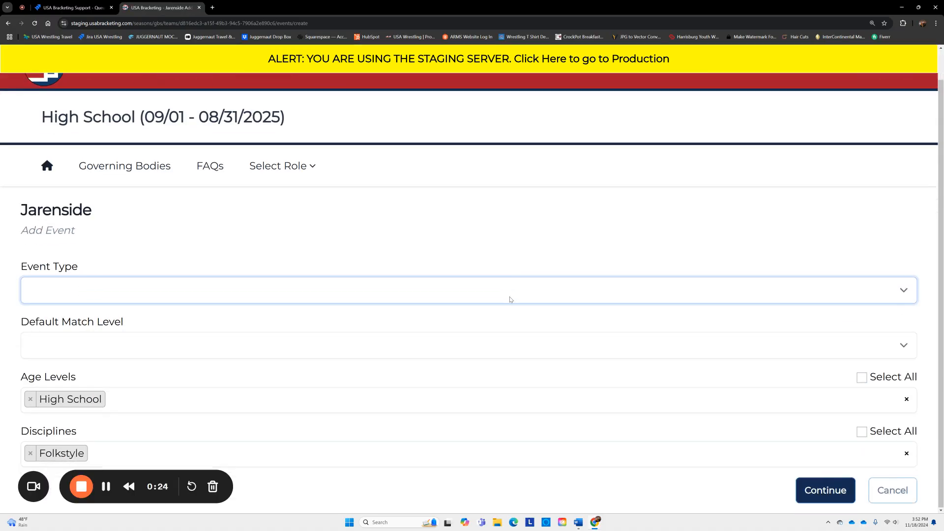
click(159, 290)
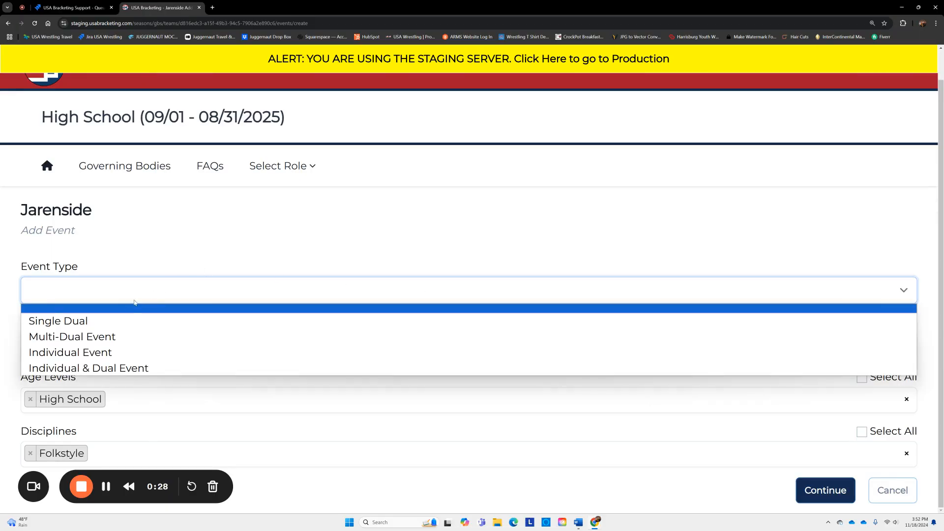
click(106, 322)
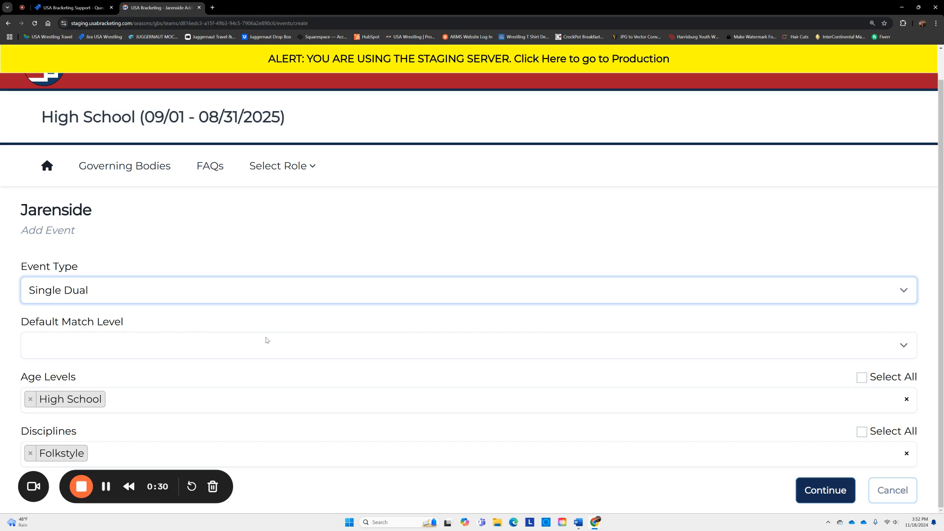
click(243, 345)
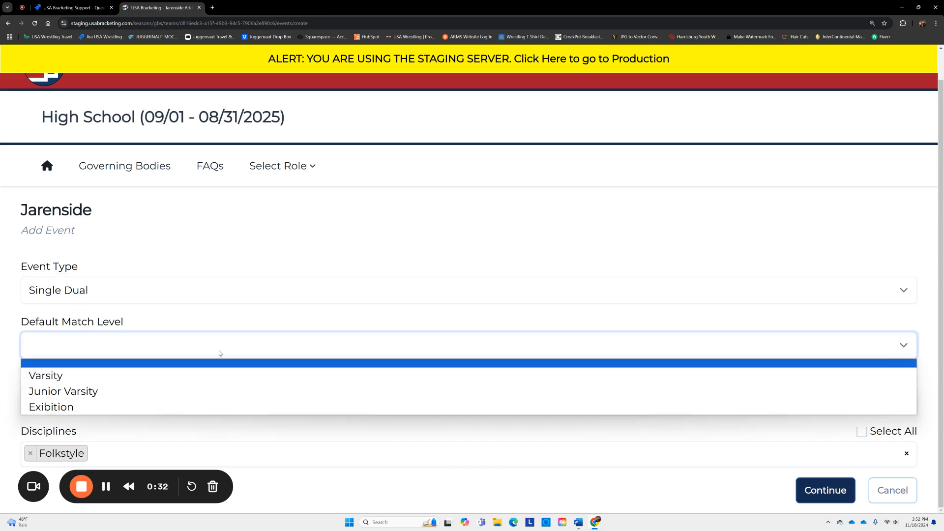
click(199, 374)
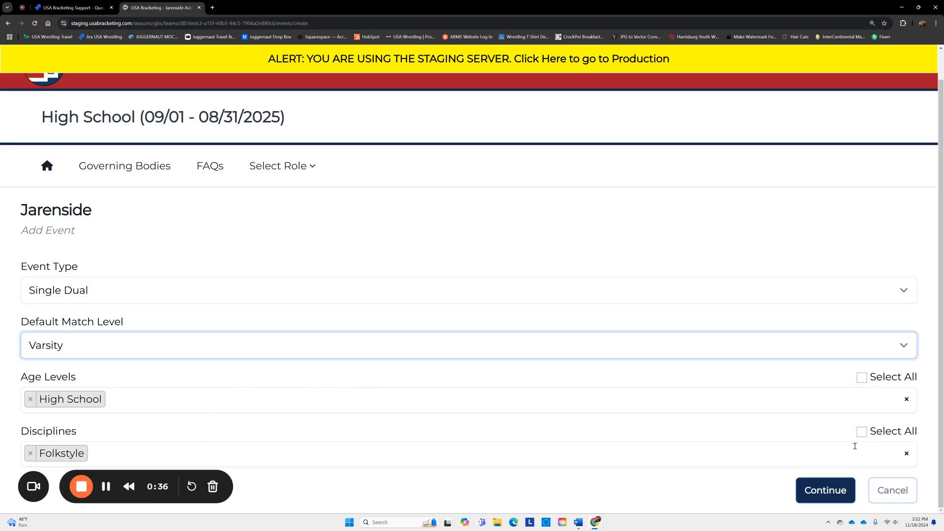
- Mark the 11/18/2024 dual as a Home meet
click(822, 491)
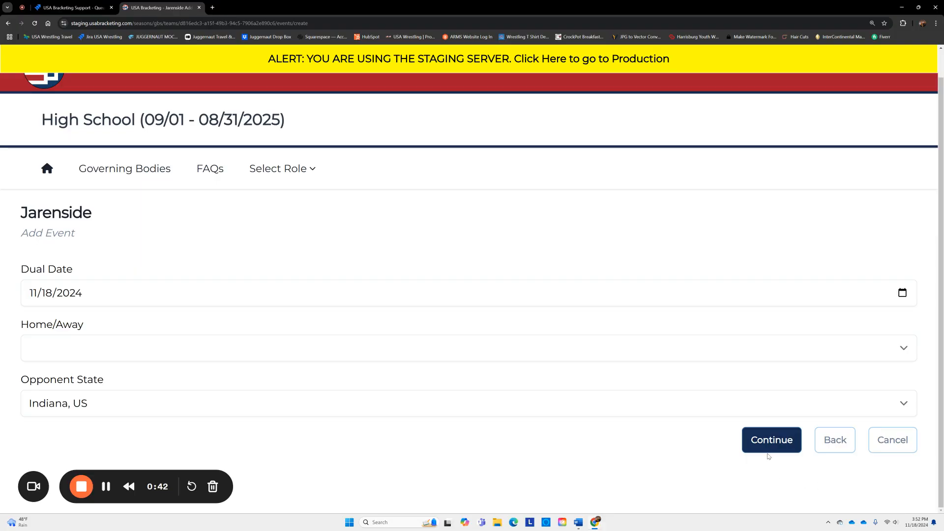
click(211, 360)
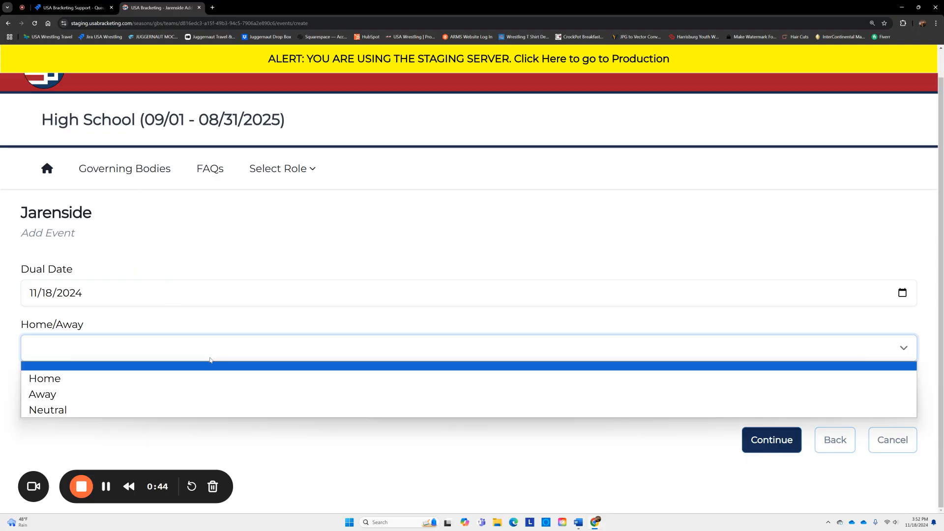
click(182, 378)
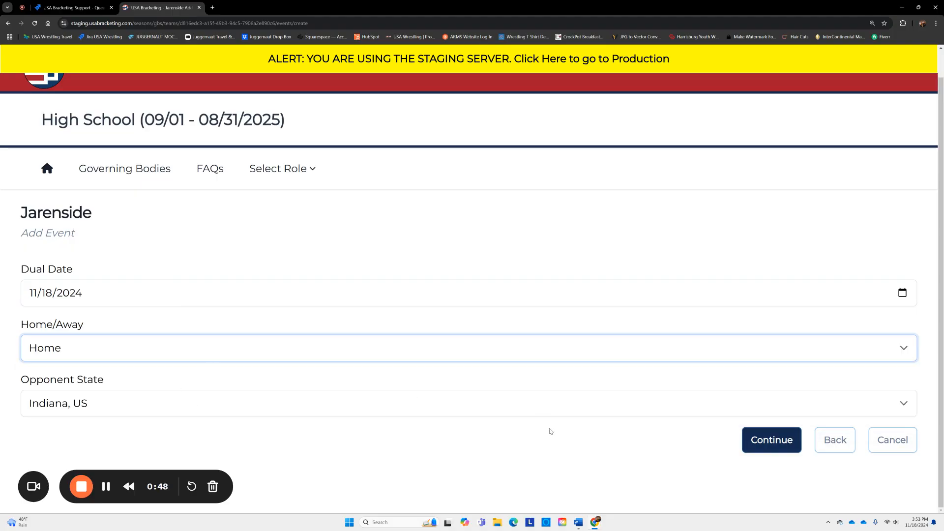
- Choose Lake Raeganfurt as the opponent and create the dual as a new event
click(763, 445)
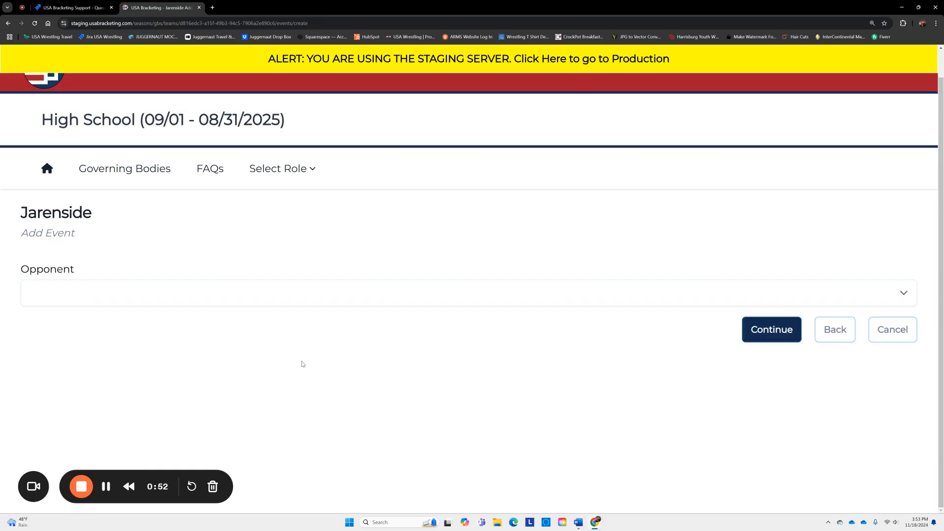
click(265, 293)
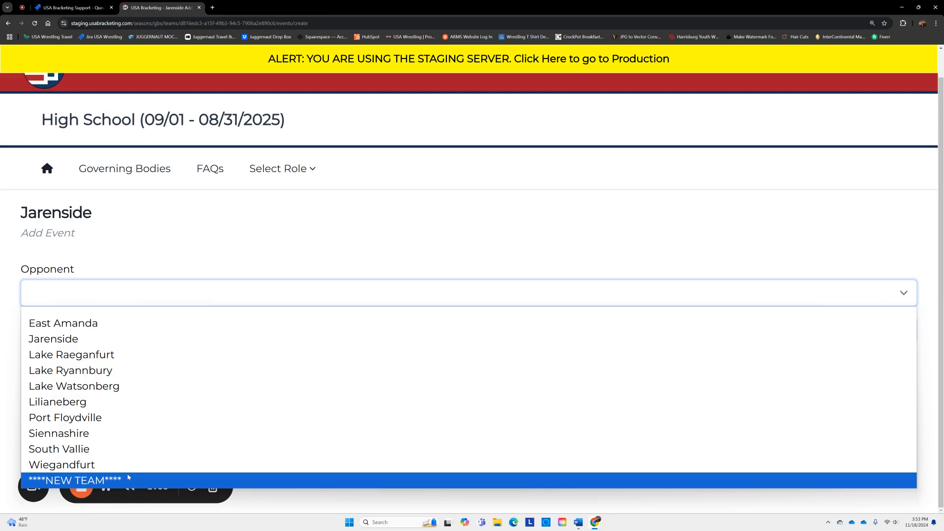
click(136, 359)
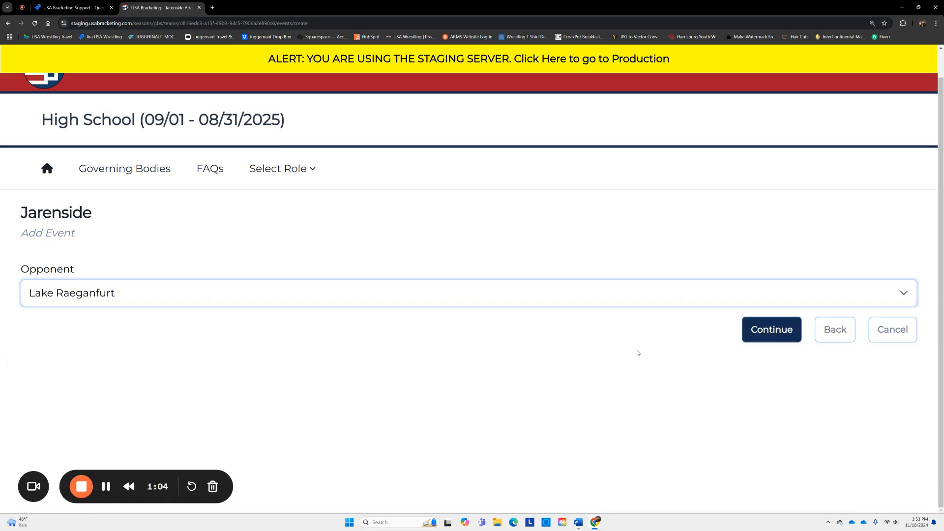
click(753, 335)
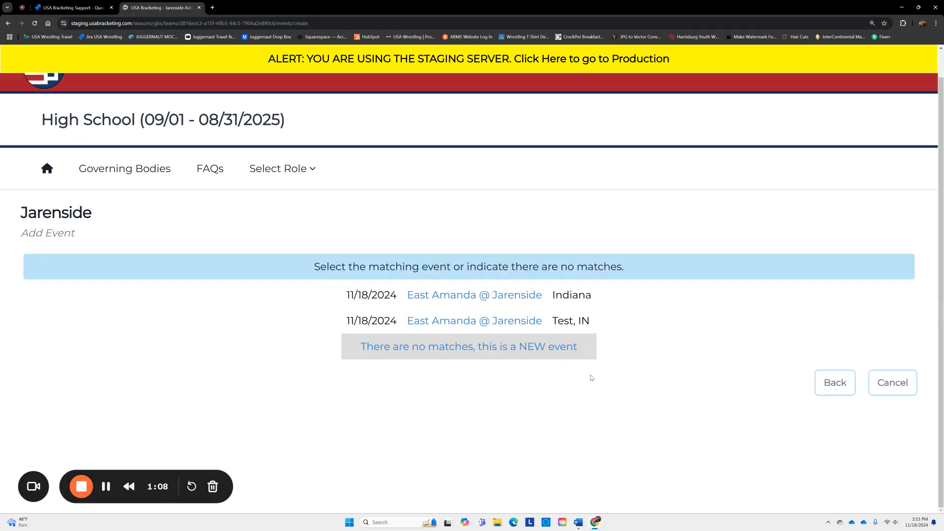
click(486, 347)
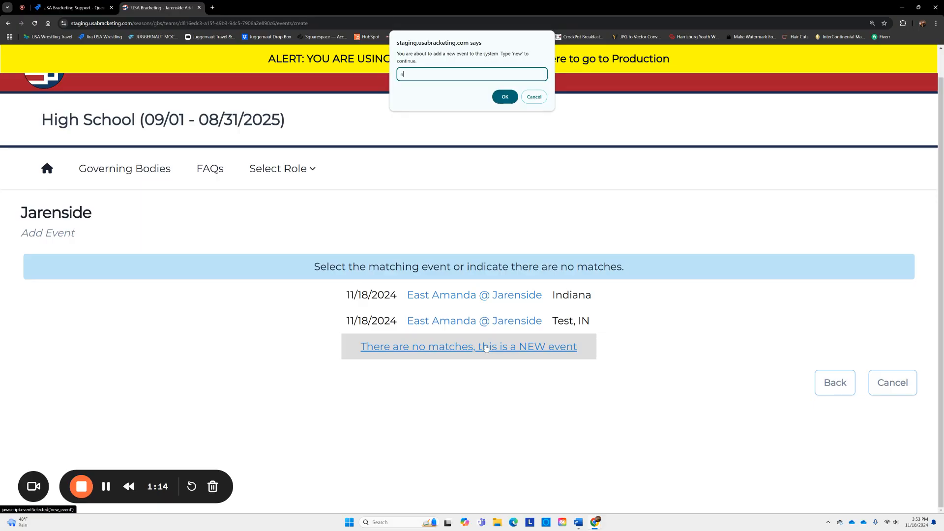
key(Return)
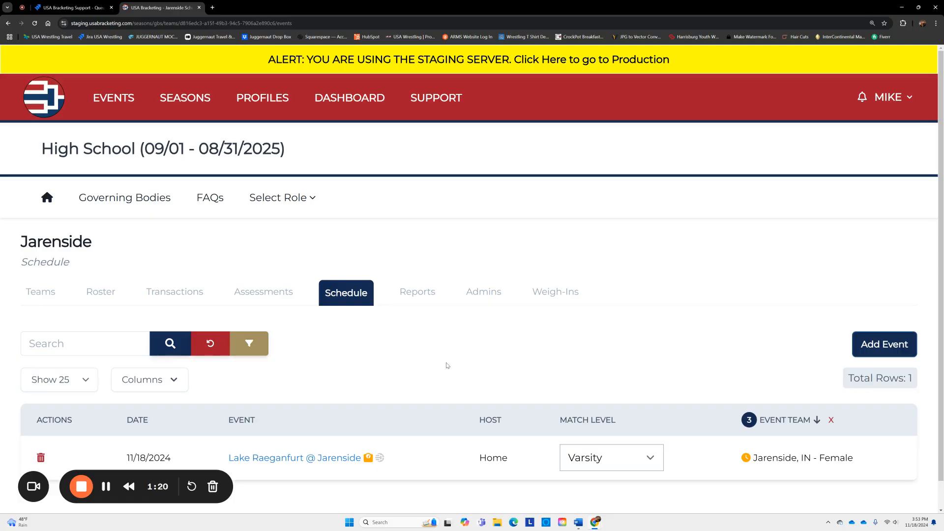
- Open the Lake Raeganfurt @ Jarenside event page in a new tab from the schedule
scroll(417, 440, down, 1)
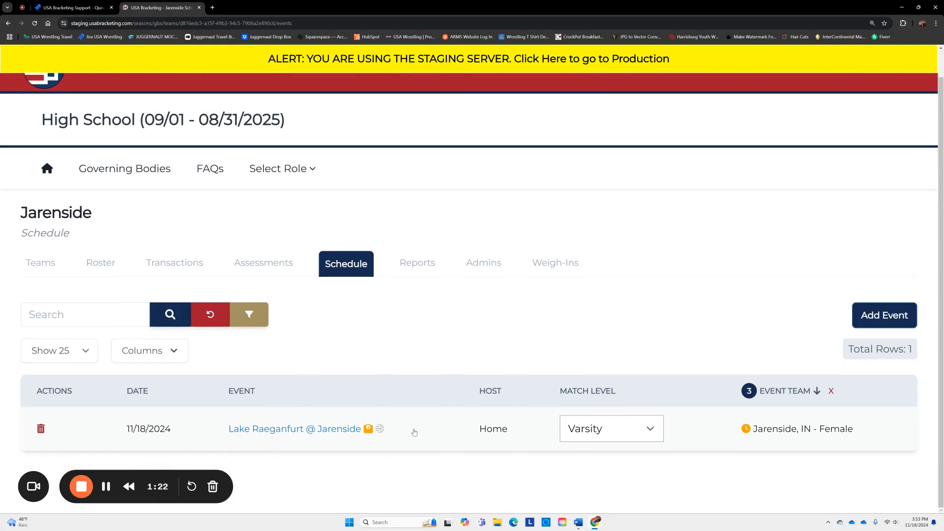
click(381, 429)
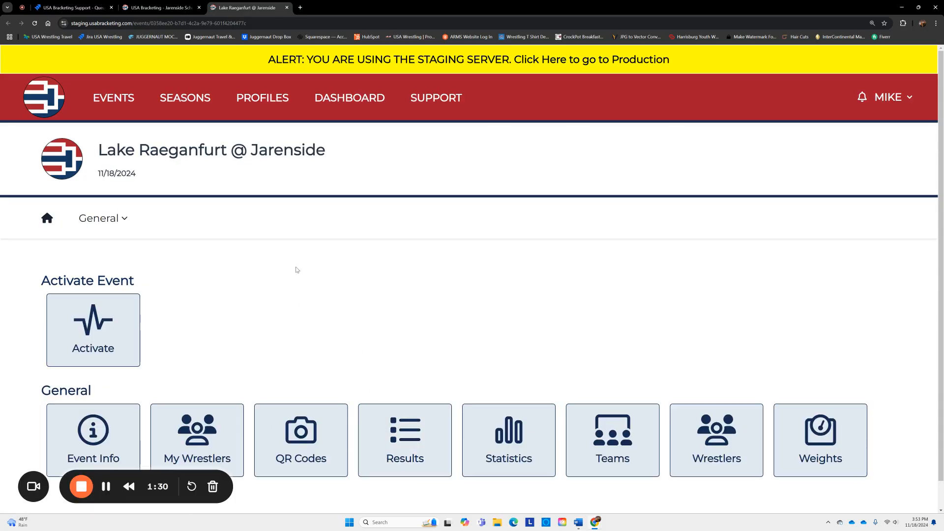
scroll(299, 308, down, 1)
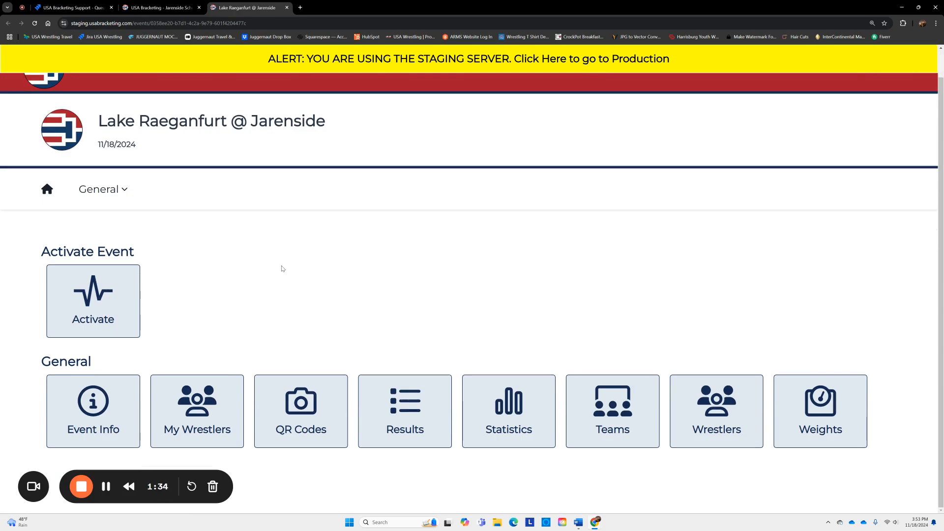
- Activate the event with facility Test, address 1234 Test, city Test and zip 78452
click(92, 308)
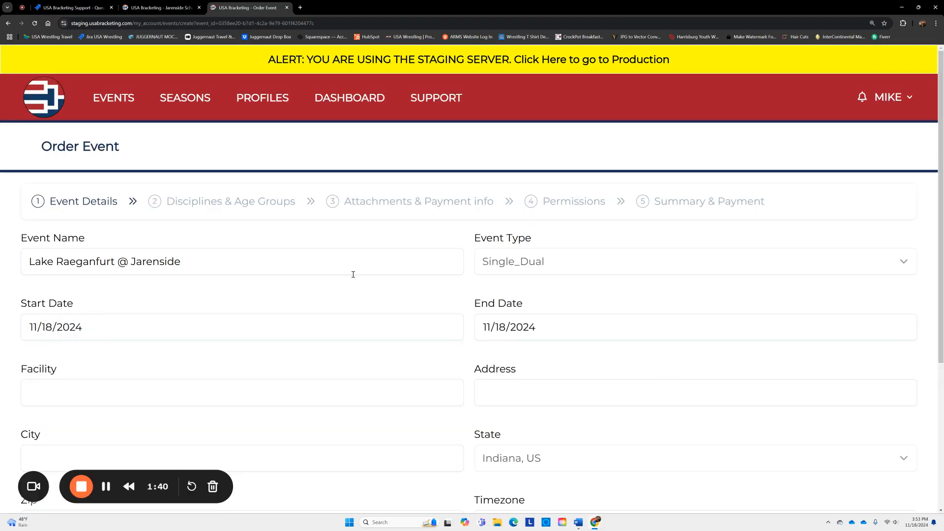
scroll(305, 261, down, 1)
scroll(362, 269, down, 2)
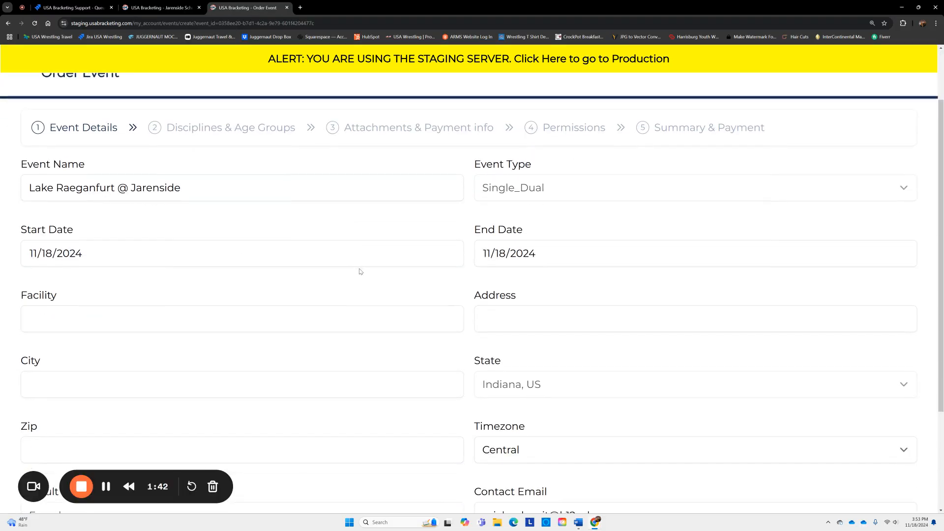
click(201, 282)
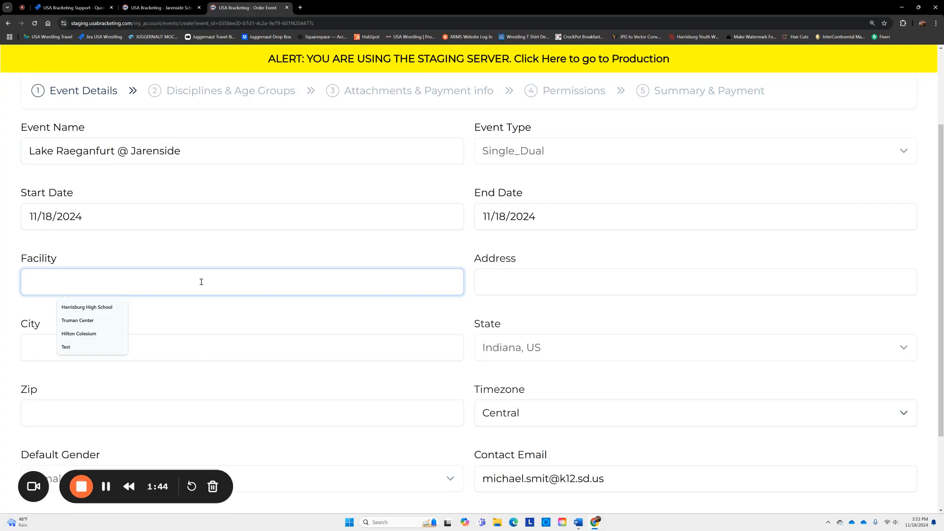
text(Test)
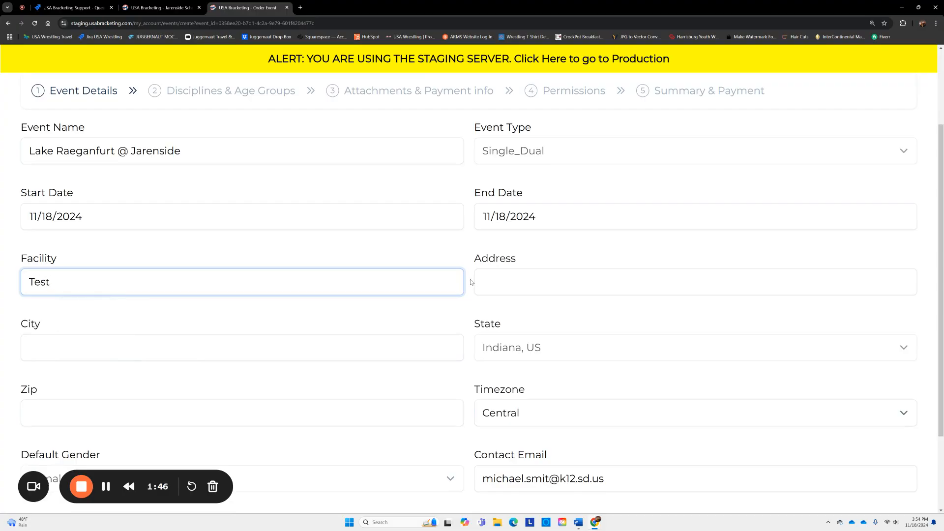
click(510, 282)
text(1234)
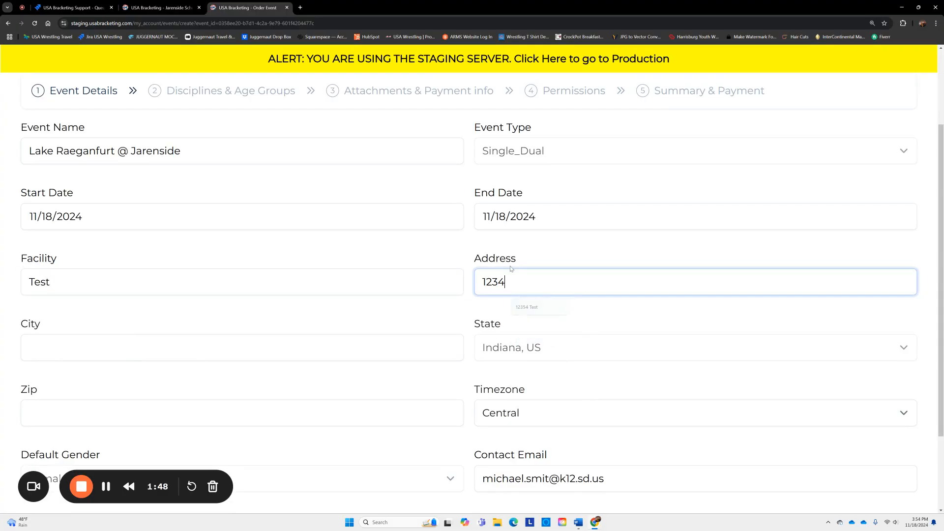
text( Test)
click(286, 349)
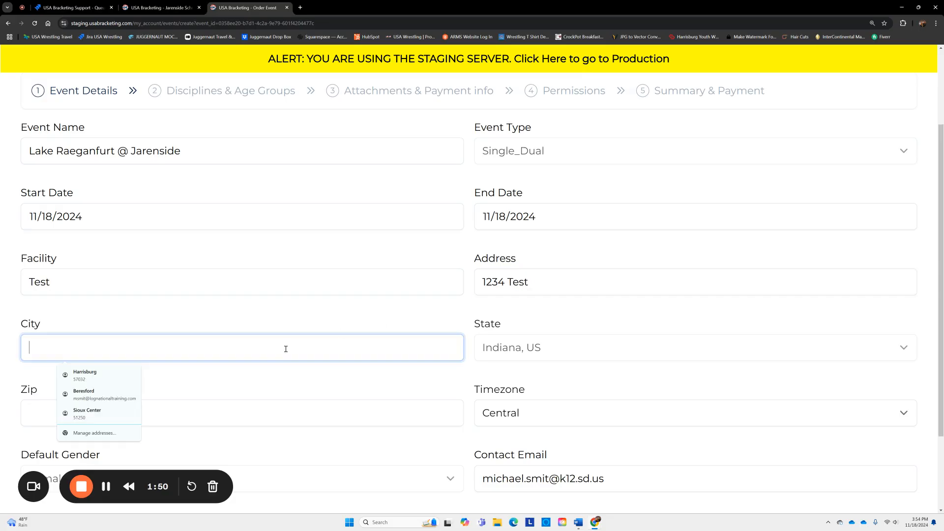
text(Test)
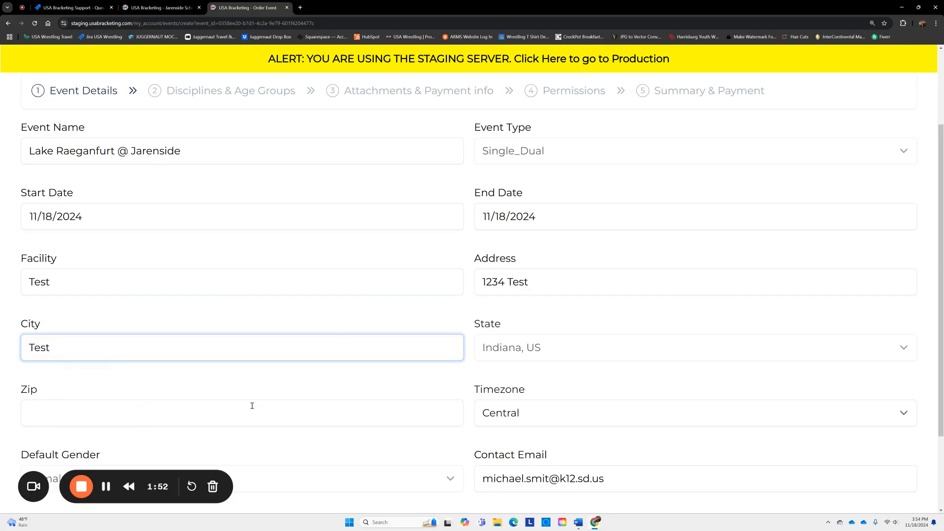
click(253, 406)
text(78452)
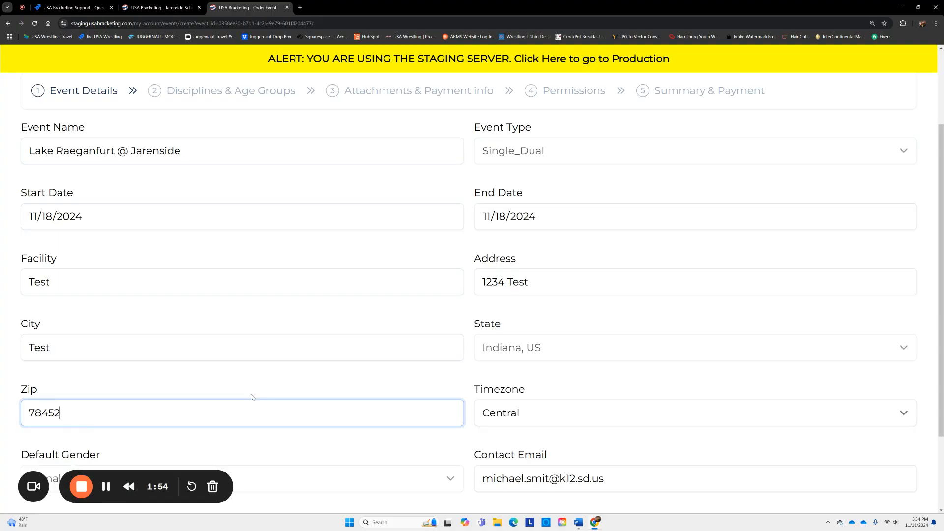
scroll(347, 368, down, 2)
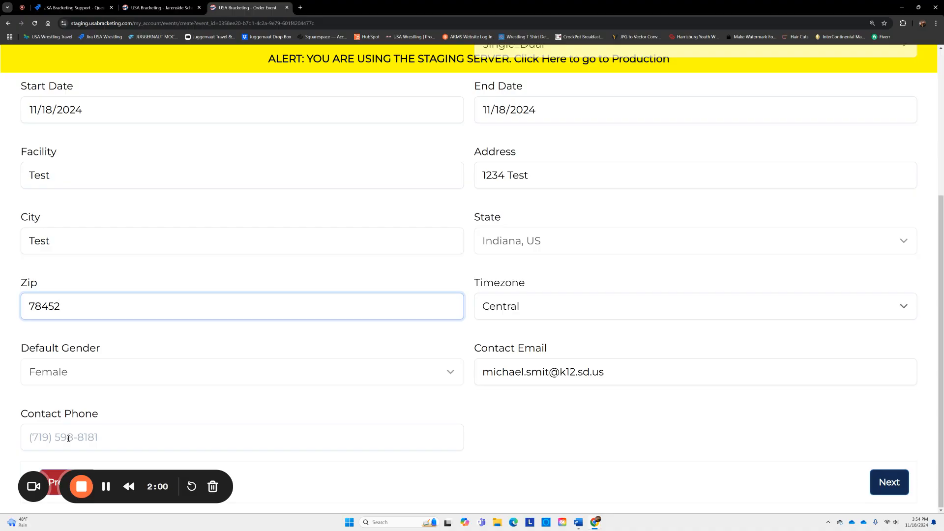
- Advance past the disciplines, age groups and attachments steps to Permissions
click(888, 486)
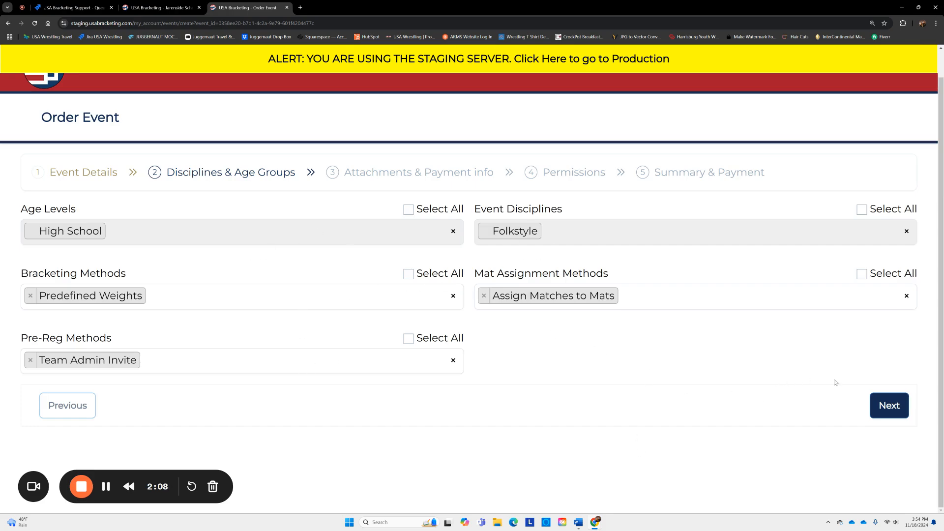
click(890, 409)
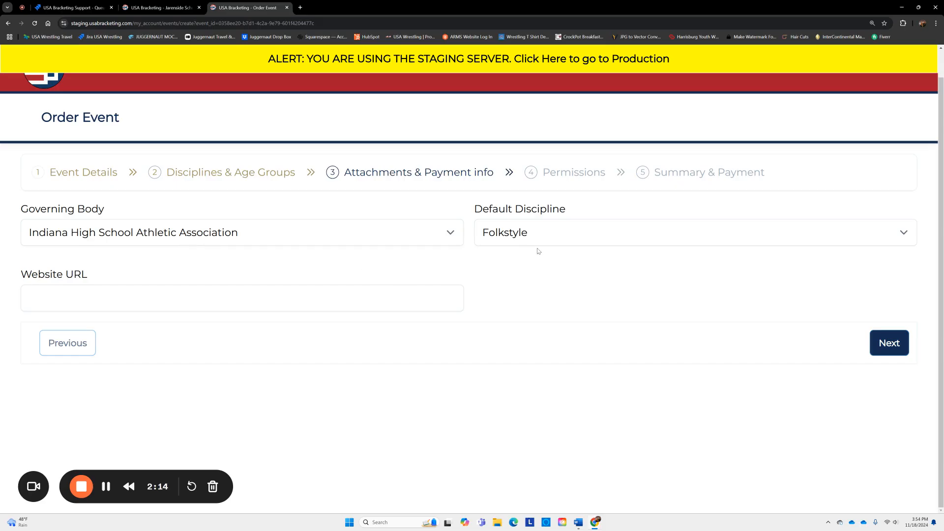
click(884, 349)
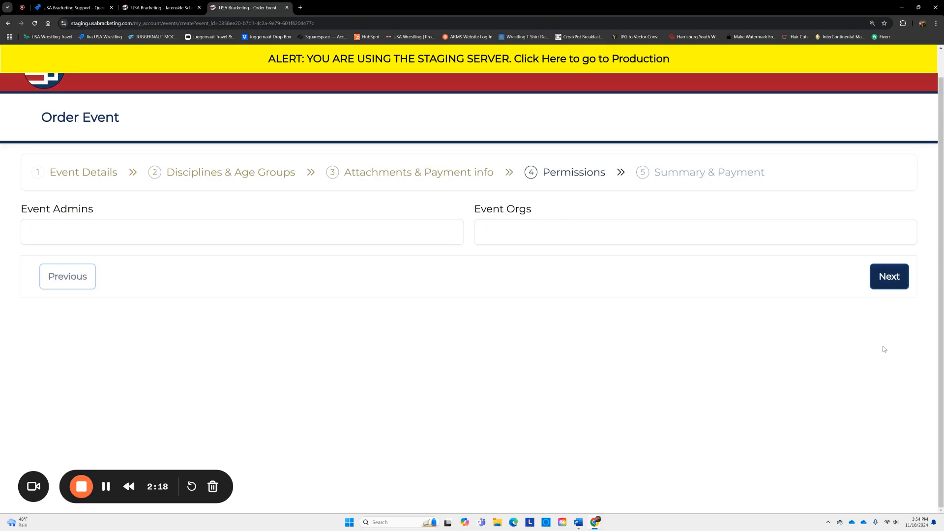
- Leave the Event Admins list empty and continue to Summary & Payment
click(296, 238)
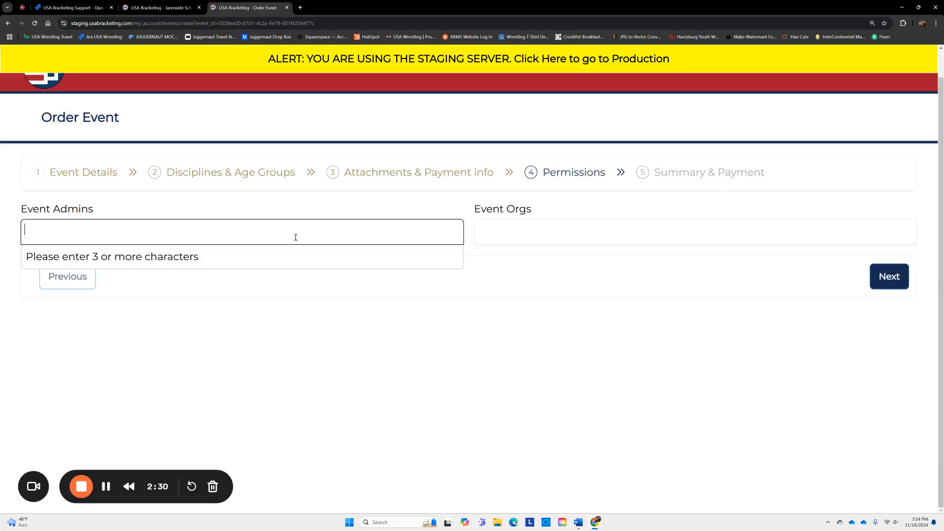
text(mike)
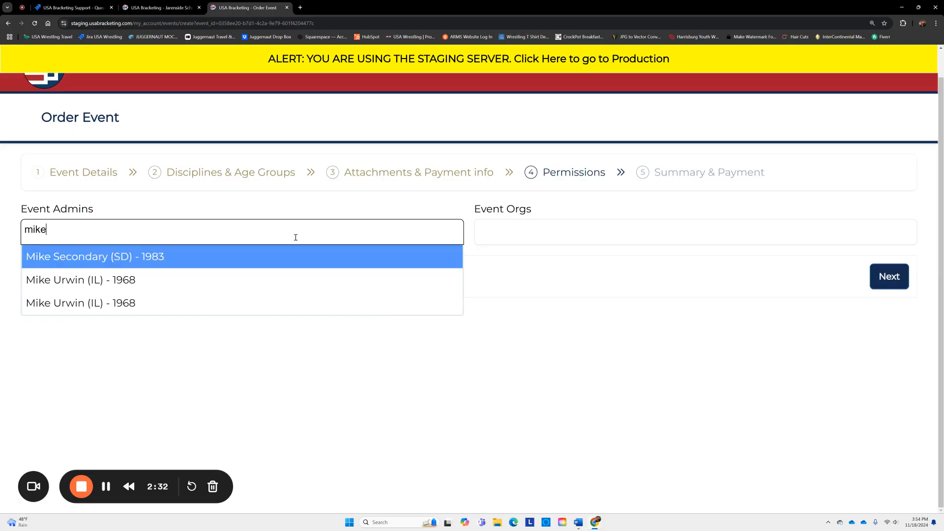
key(BackSpace)
key(BackSpace)
key(BackSpace)
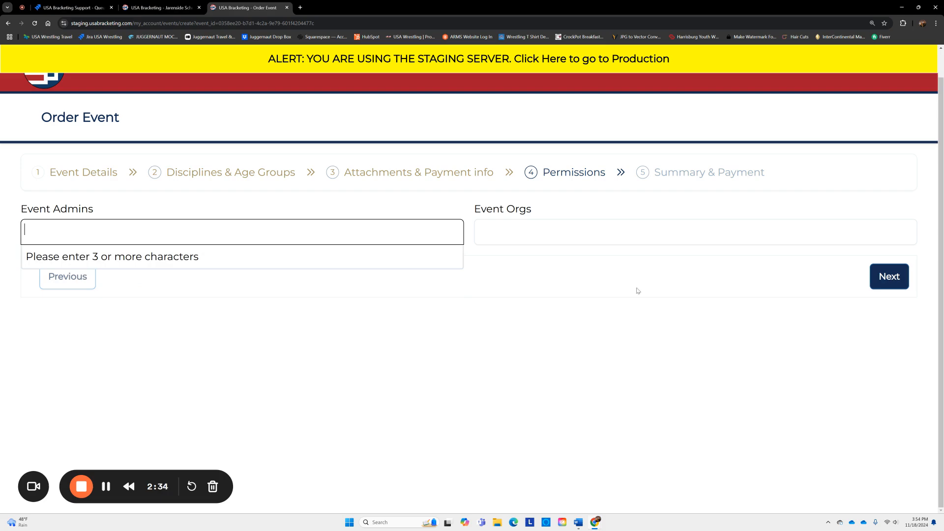
click(665, 296)
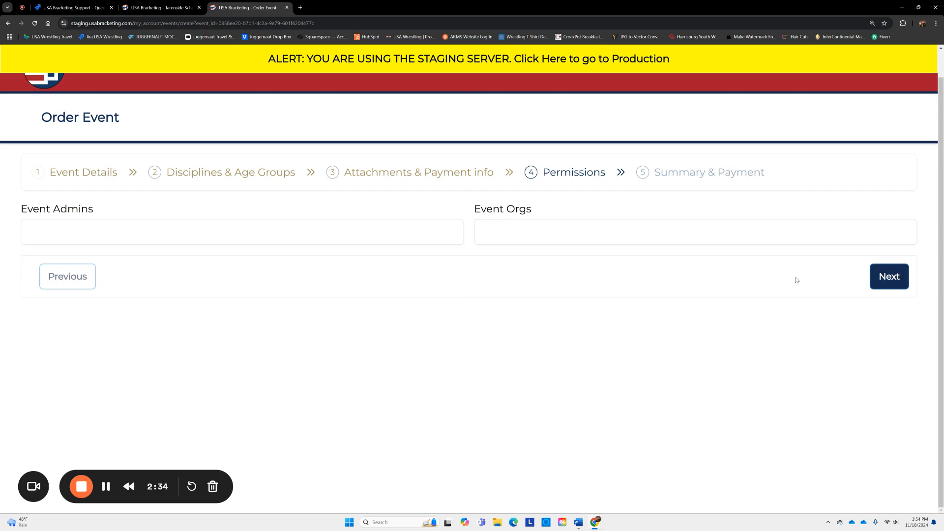
click(888, 276)
scroll(444, 311, down, 1)
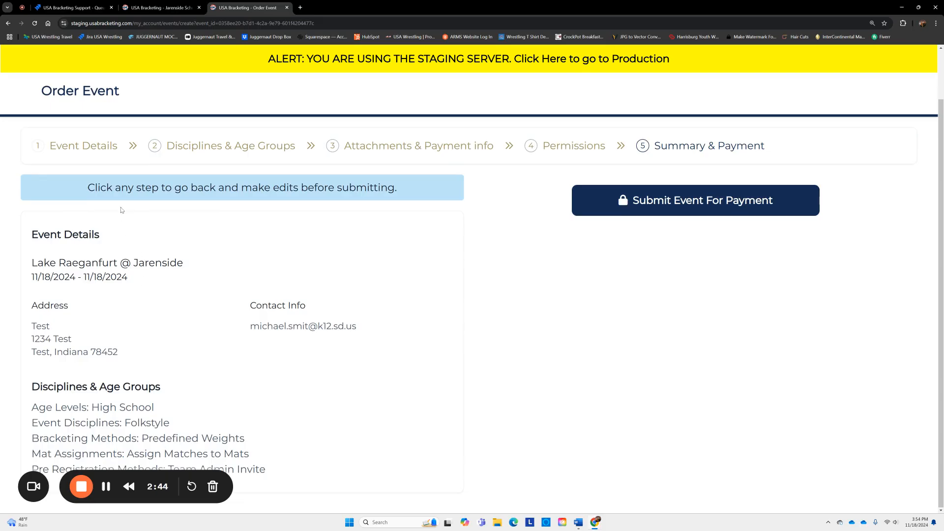
- Submit the event and complete its $0.00 order transaction, then return to the event
click(660, 202)
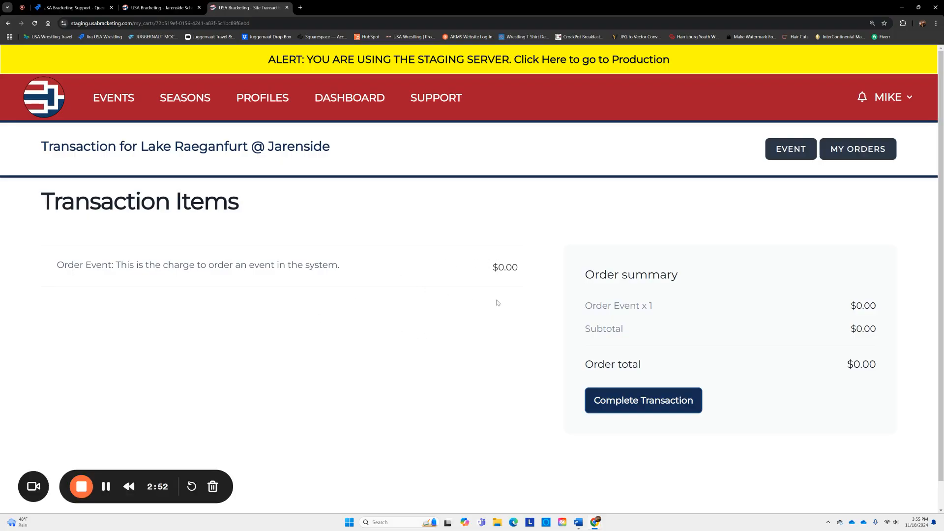
click(630, 401)
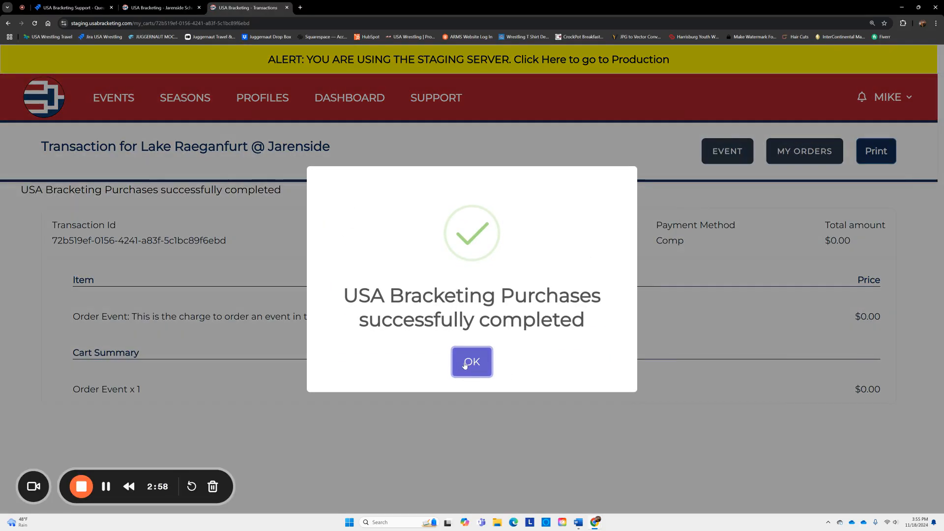
click(464, 364)
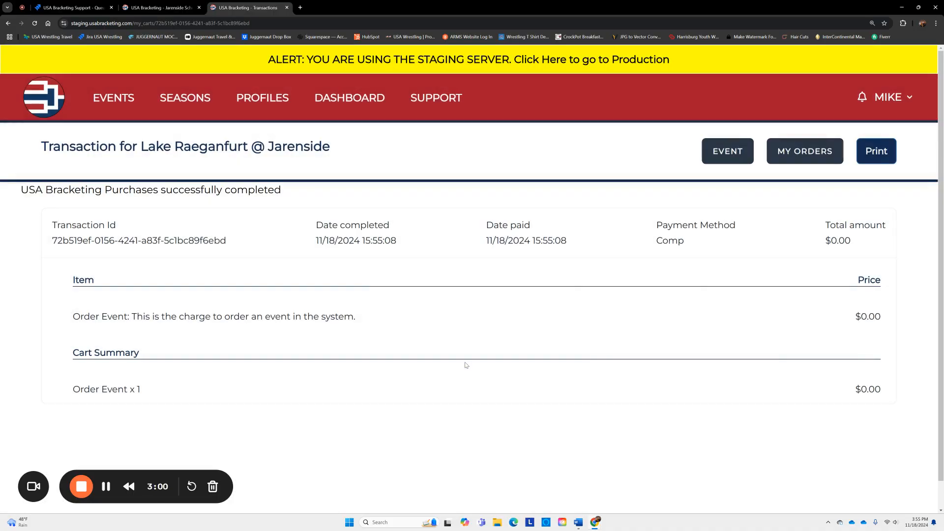
click(729, 153)
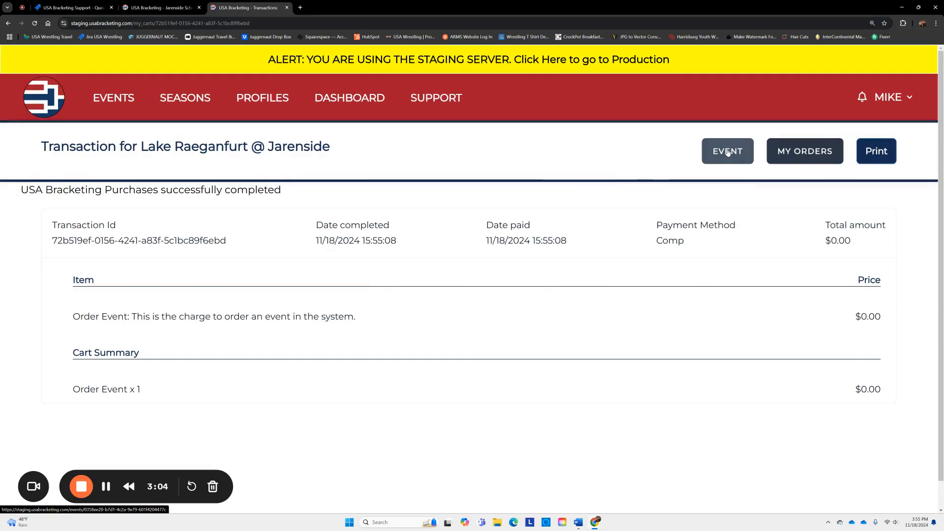
- Open the Teams list from the Setup section of the event home page
click(728, 152)
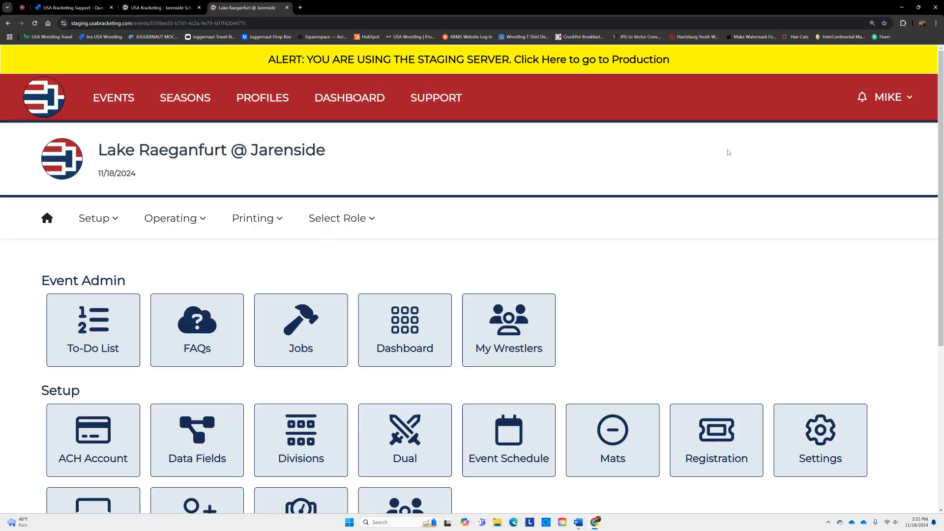
scroll(660, 196, down, 4)
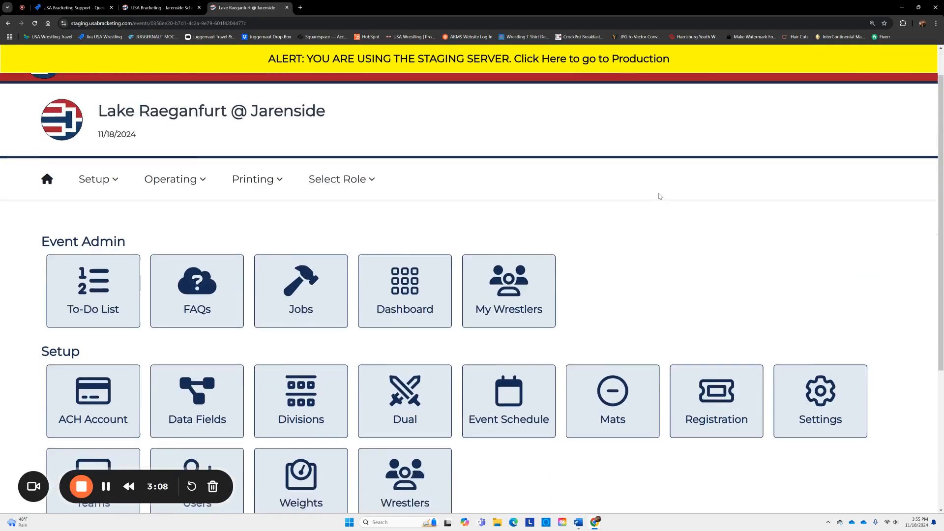
scroll(659, 198, down, 2)
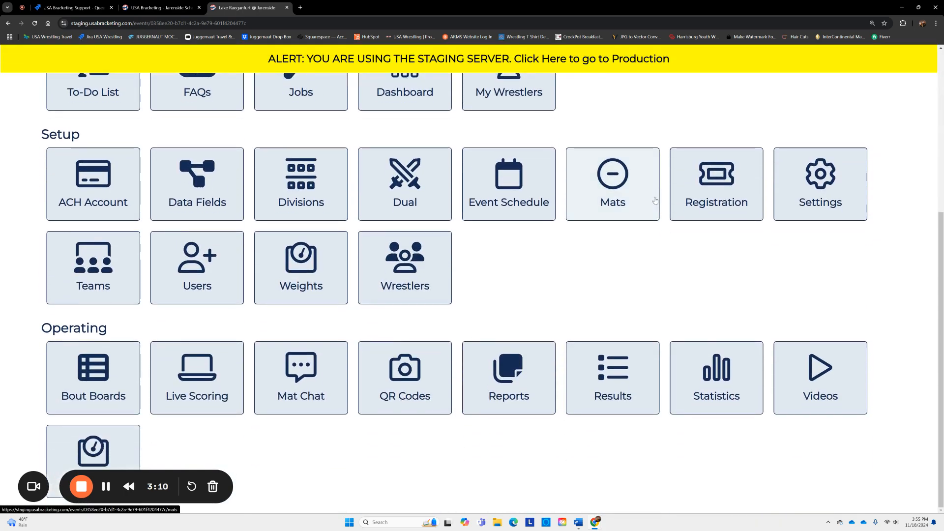
scroll(655, 215, up, 5)
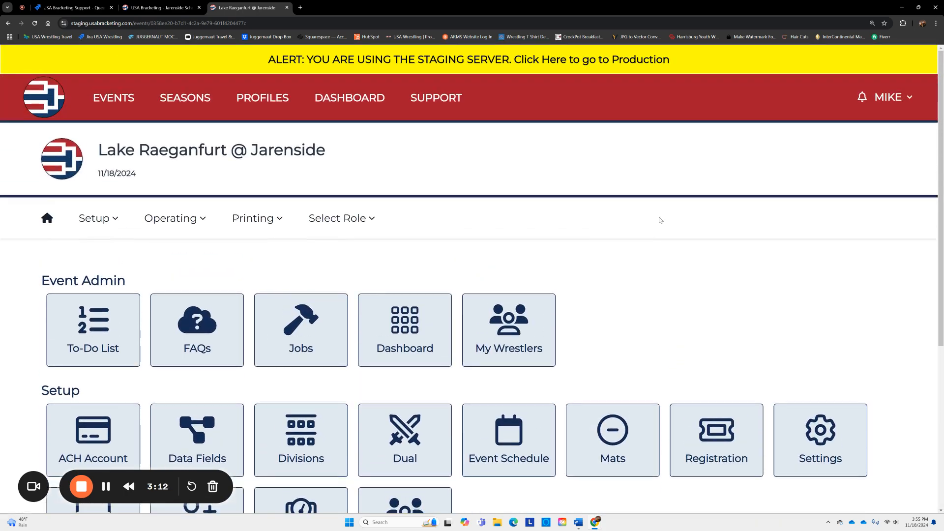
scroll(660, 220, down, 1)
scroll(661, 220, down, 1)
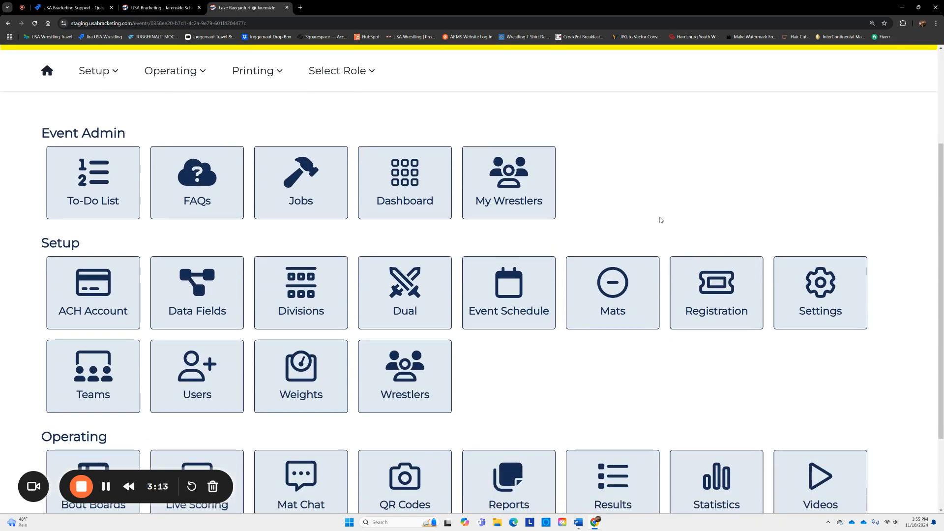
click(106, 375)
- Change both Jarenside and Lake Raeganfurt from Pending to Approved status
scroll(433, 342, down, 1)
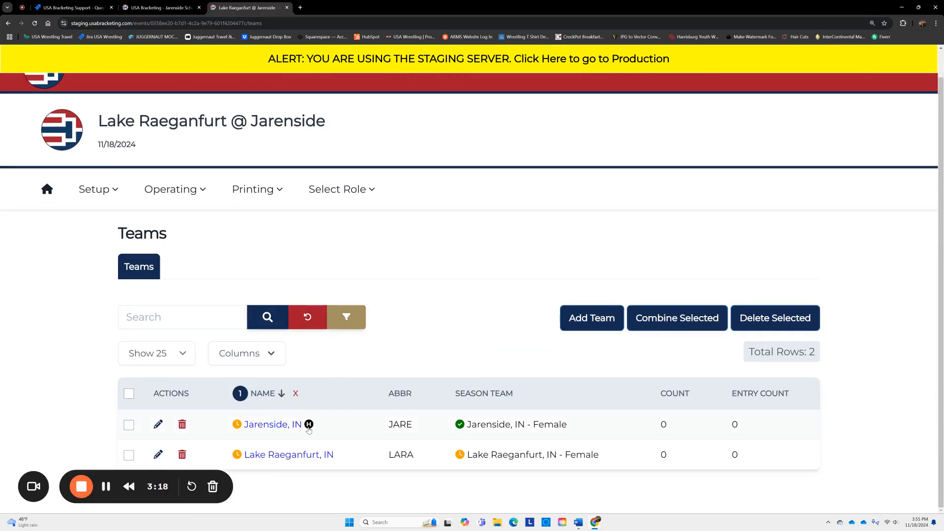
click(238, 425)
click(366, 295)
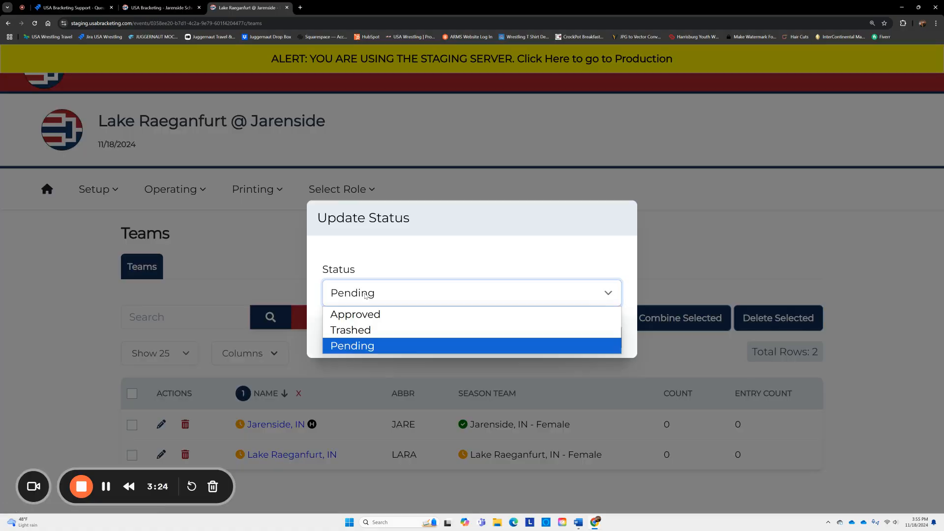
click(367, 315)
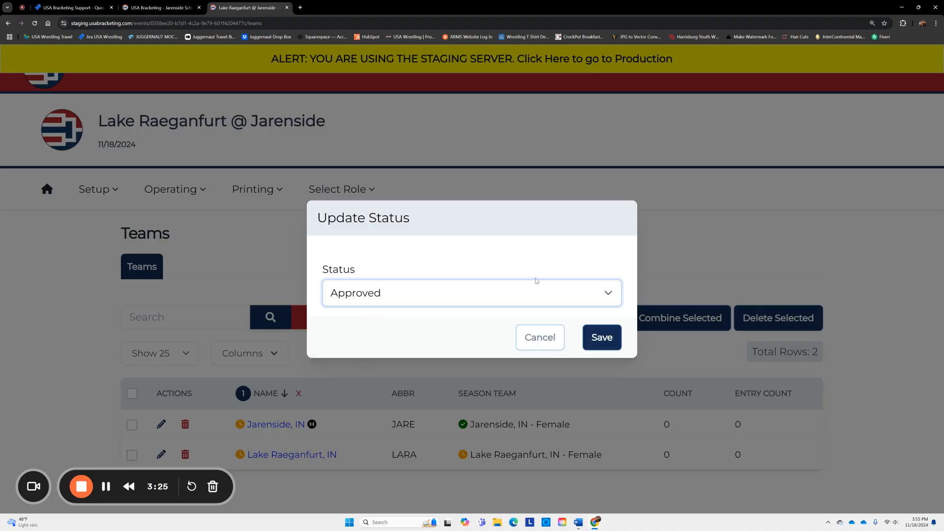
click(606, 339)
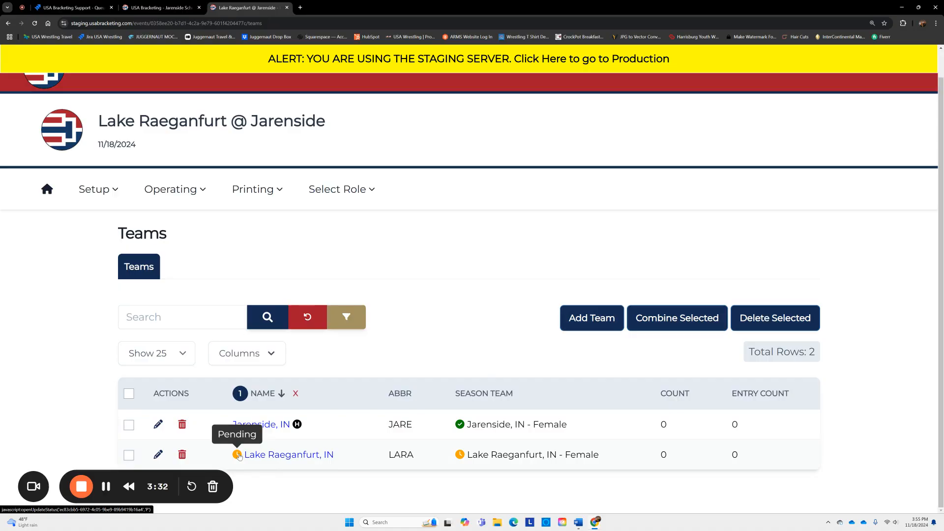
click(238, 455)
click(369, 299)
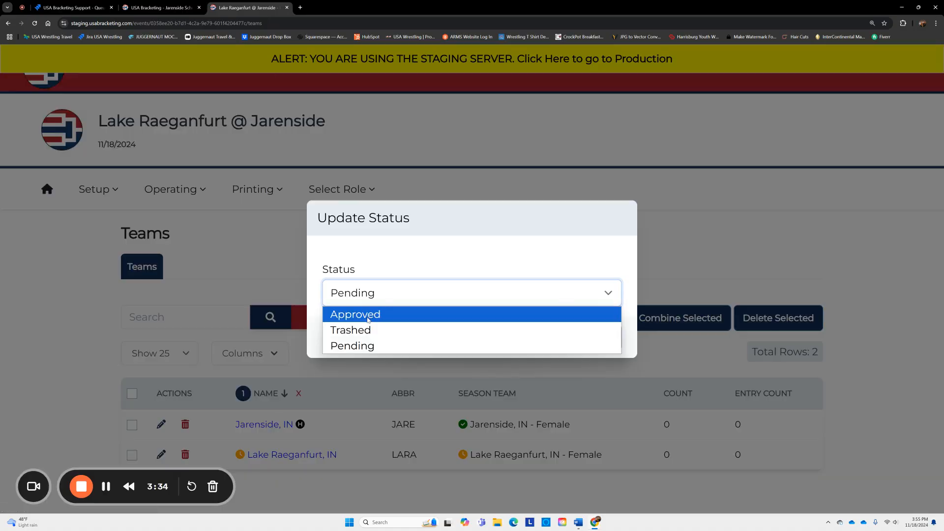
click(368, 315)
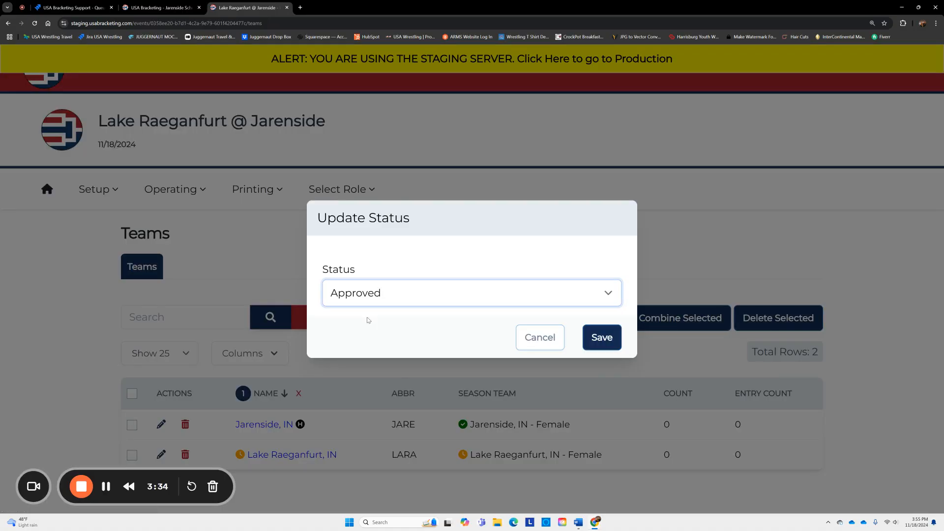
click(602, 337)
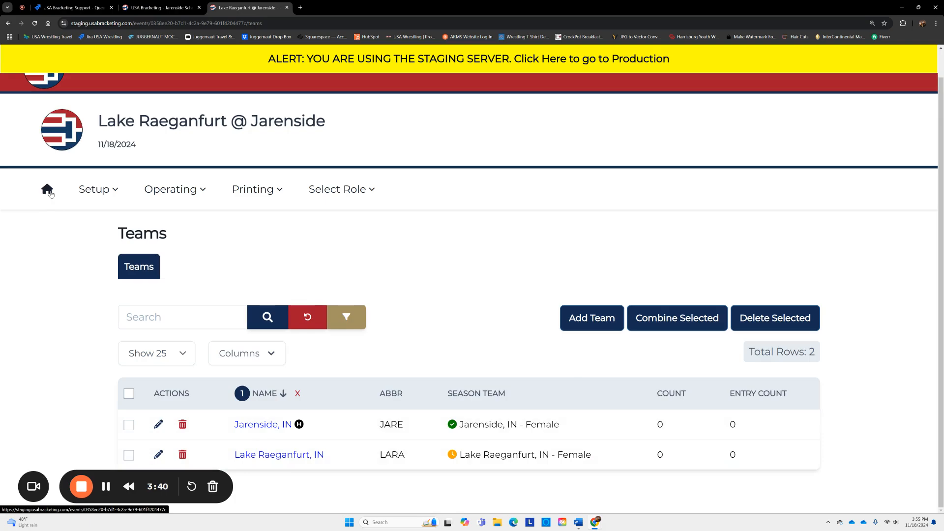
- From the event home, go to Users > Workers and start adding a worker
click(48, 191)
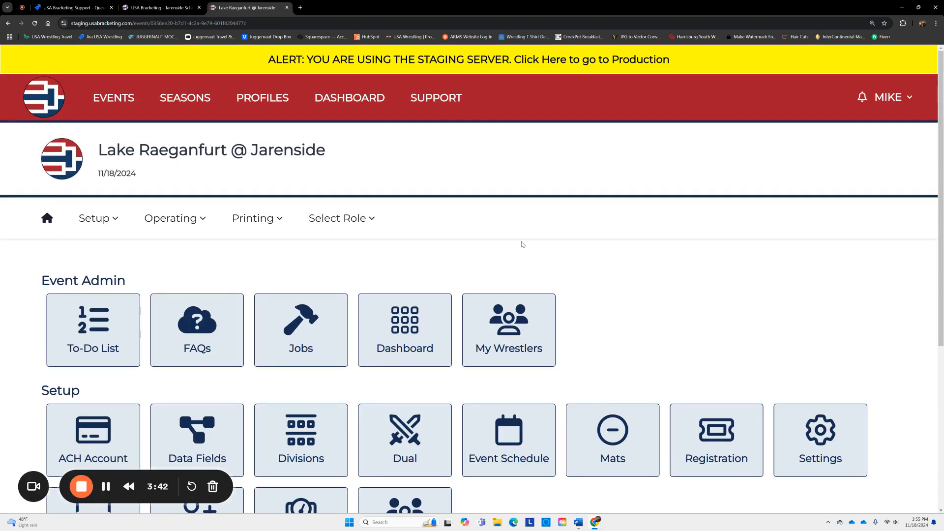
scroll(588, 262, down, 1)
scroll(588, 262, down, 3)
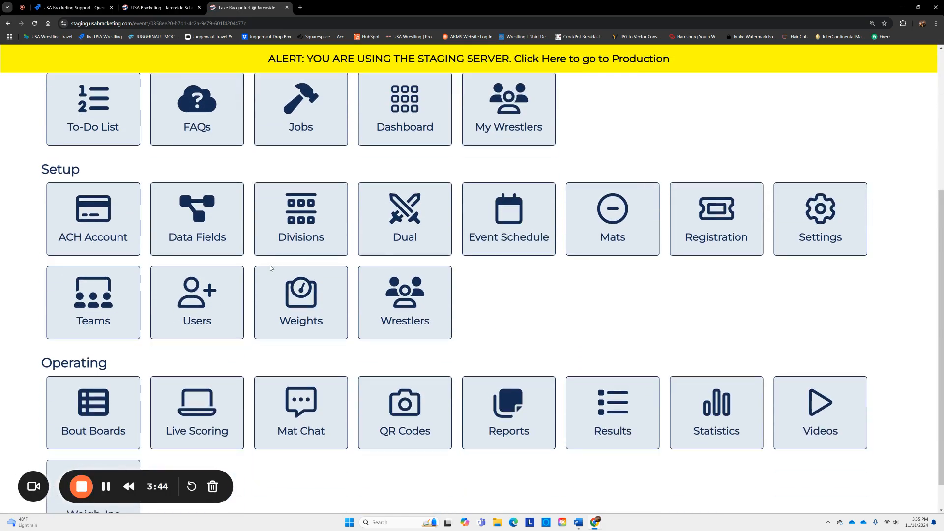
click(187, 311)
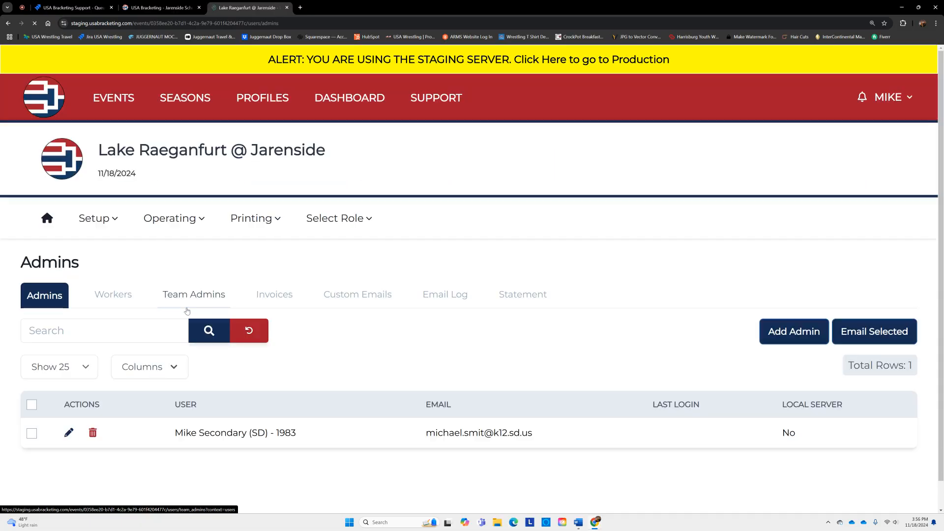
click(114, 297)
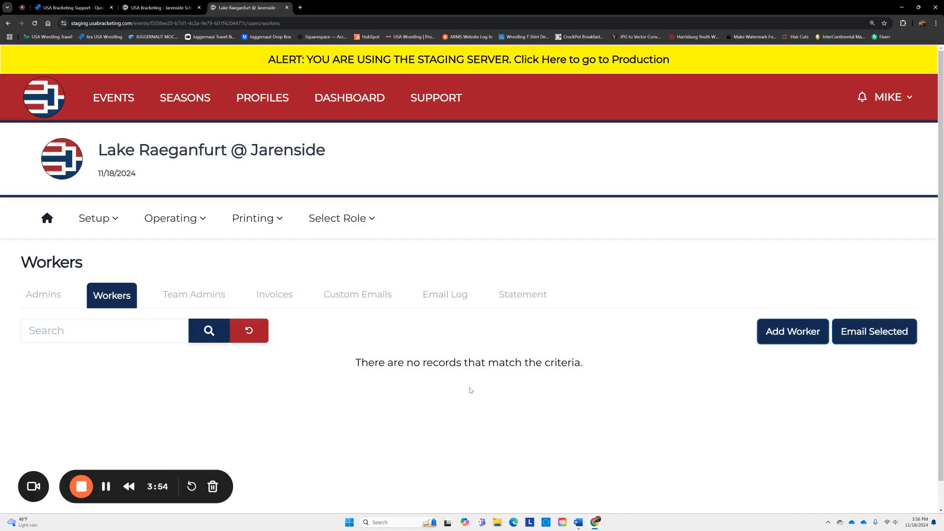
click(775, 338)
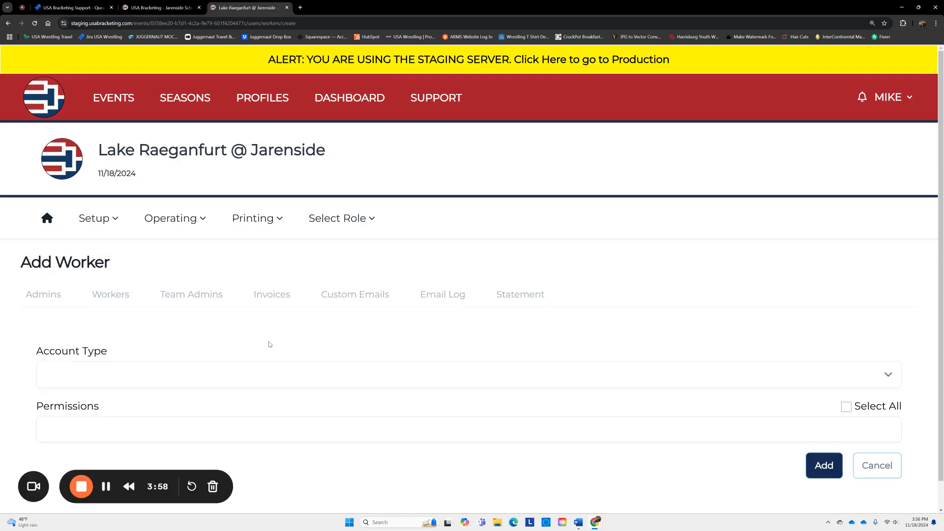
scroll(181, 356, down, 1)
- Create a Passcode worker account named Worker and give it a passcode
click(156, 344)
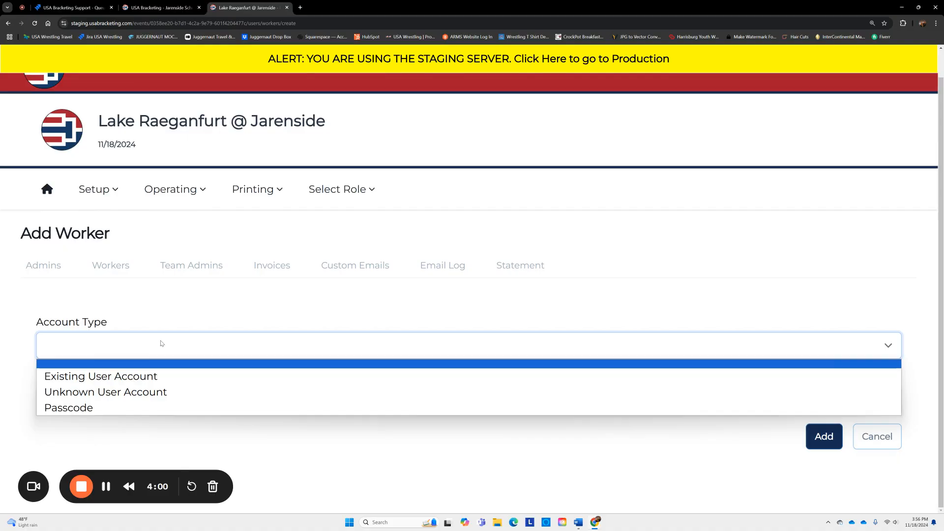
click(137, 411)
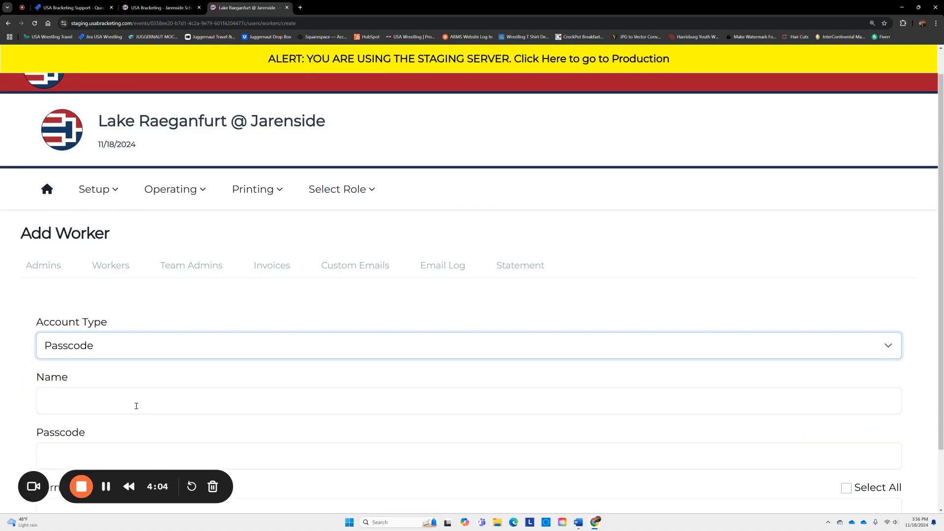
click(134, 406)
text(Worker)
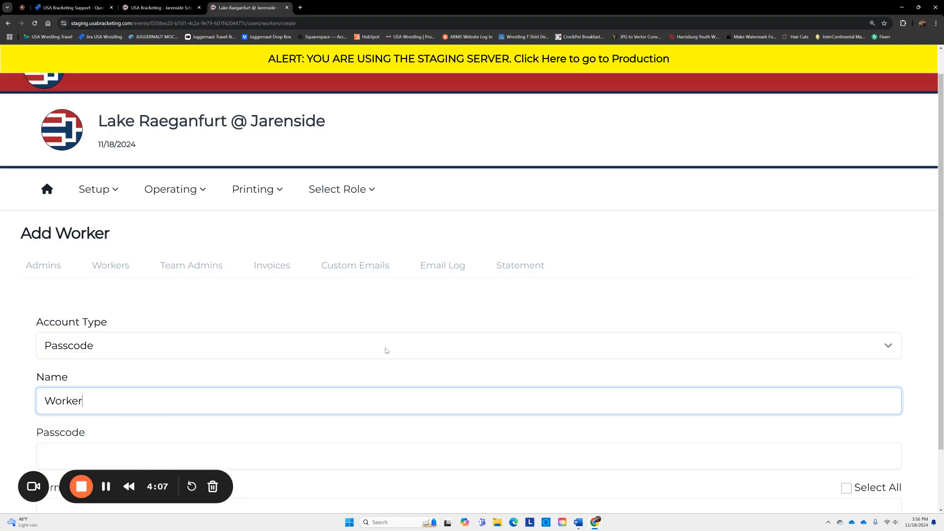
scroll(386, 351, down, 2)
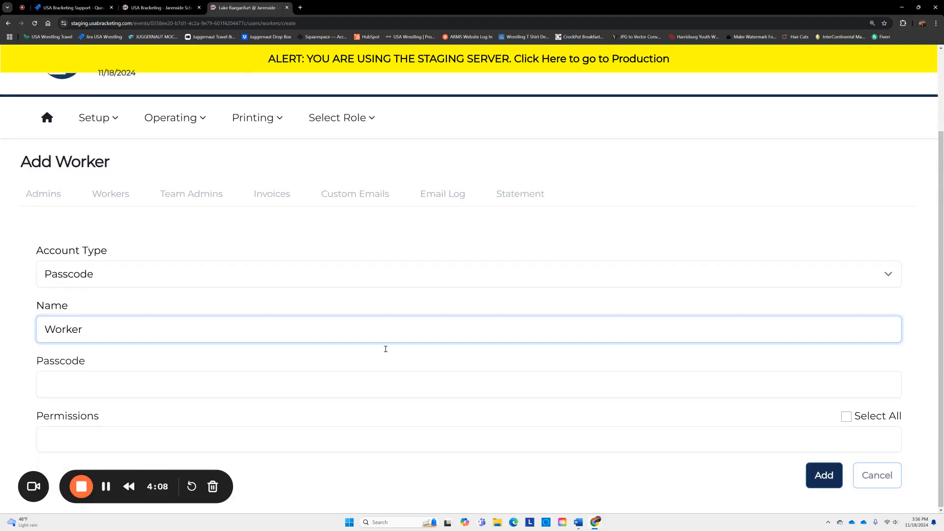
click(148, 382)
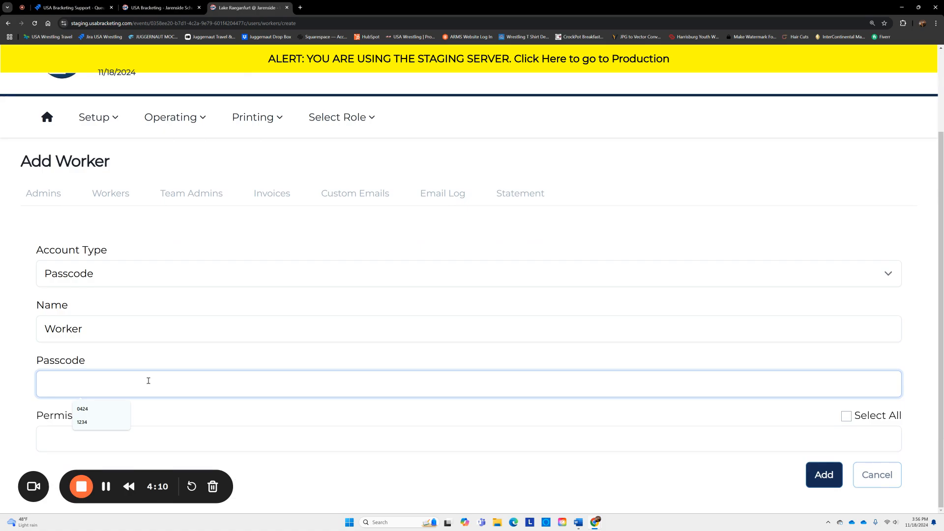
text(1234)
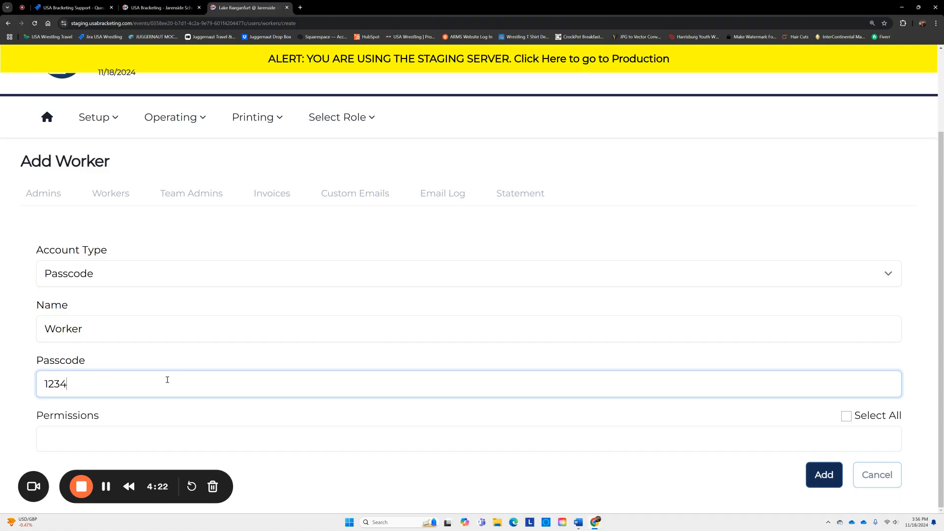
- Grant the worker Live Scoring and Weigh-Ins permissions and save the new worker
click(168, 436)
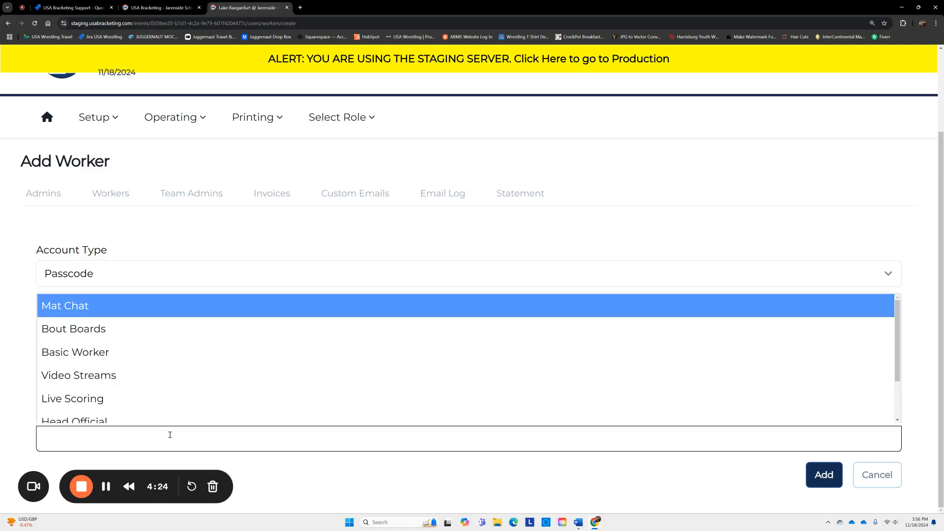
click(168, 402)
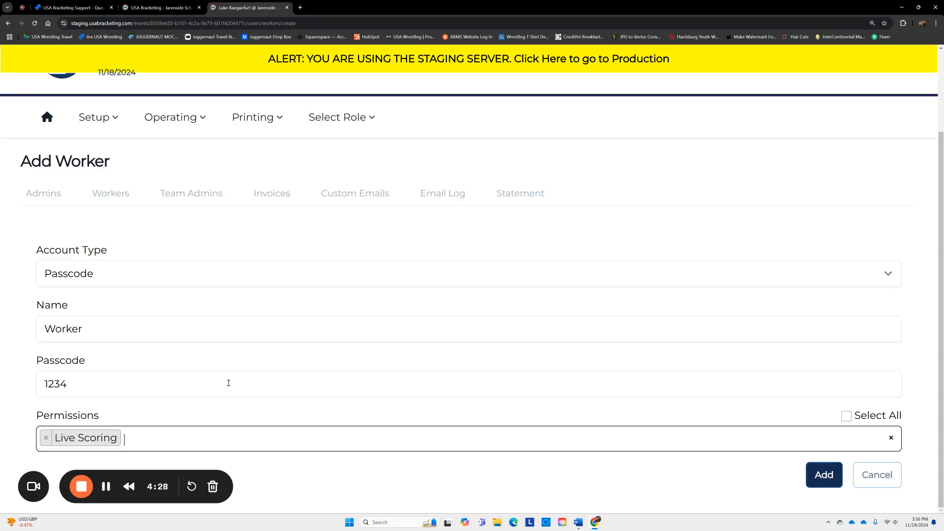
click(184, 438)
scroll(221, 413, down, 2)
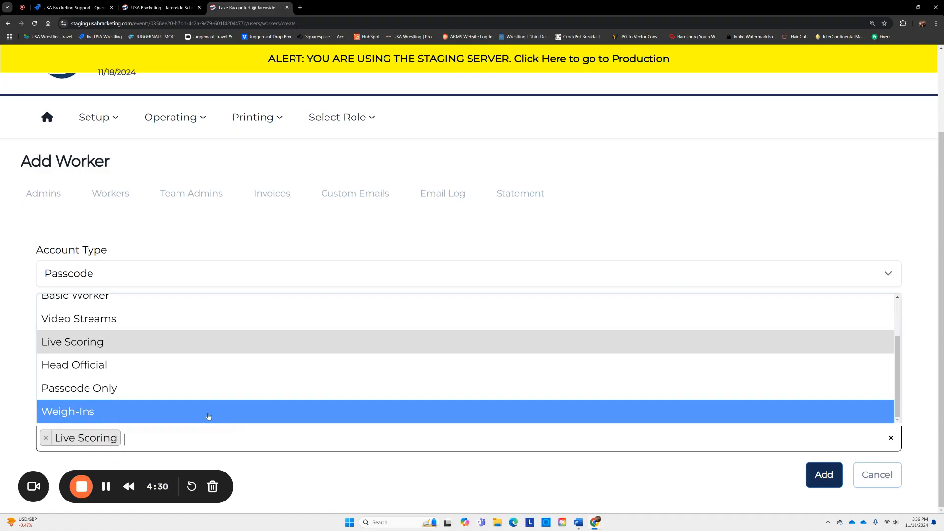
click(209, 415)
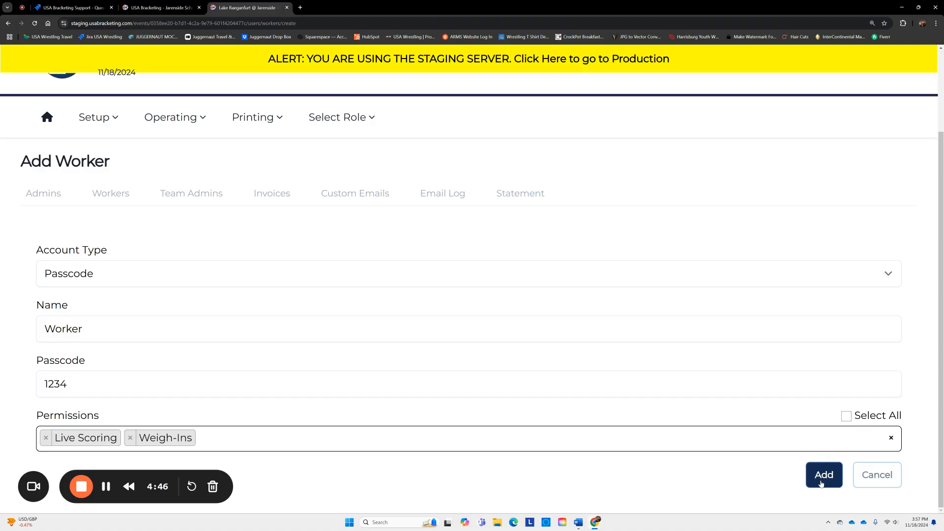
click(820, 483)
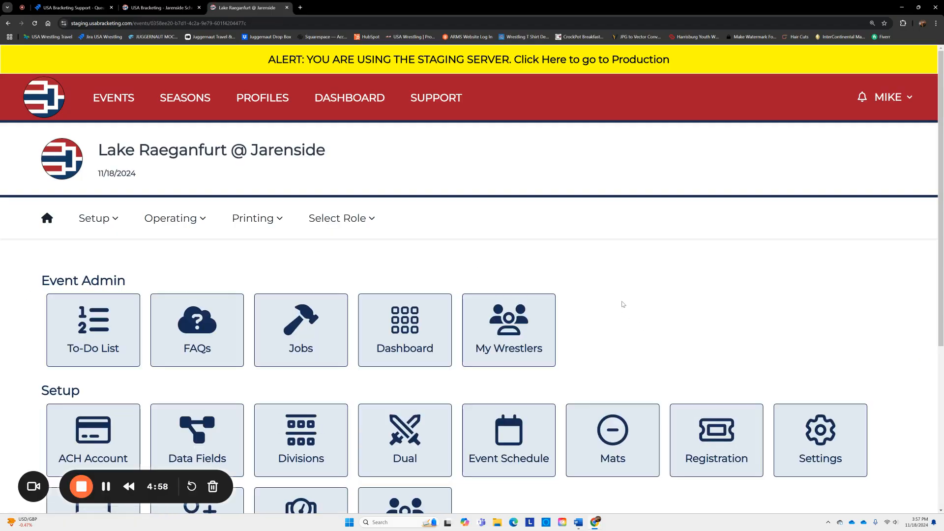
- Scroll down the event page to reach the blank Add Session form
scroll(623, 300, down, 4)
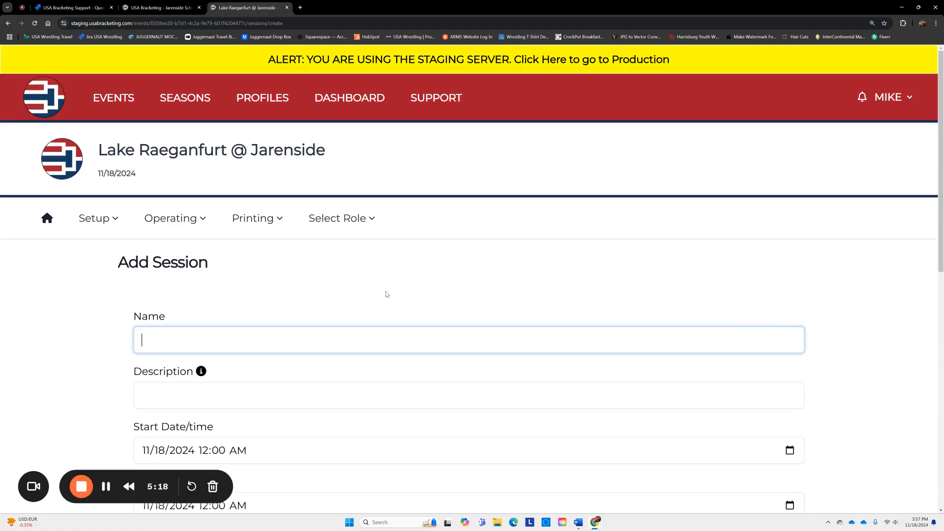
scroll(390, 284, down, 2)
- Add a session named Dual running 4:00 PM to 6:00 PM on 11/18/2024
scroll(390, 284, down, 1)
click(347, 195)
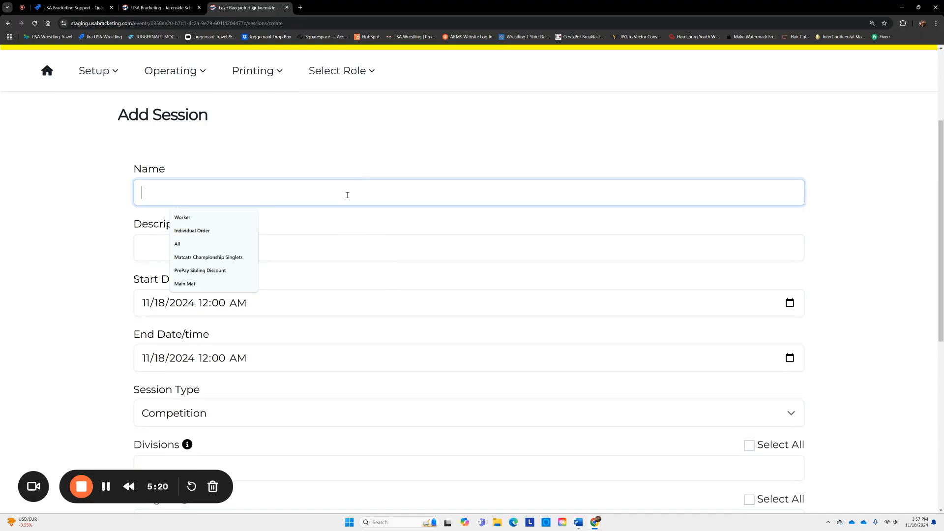
text(Dual)
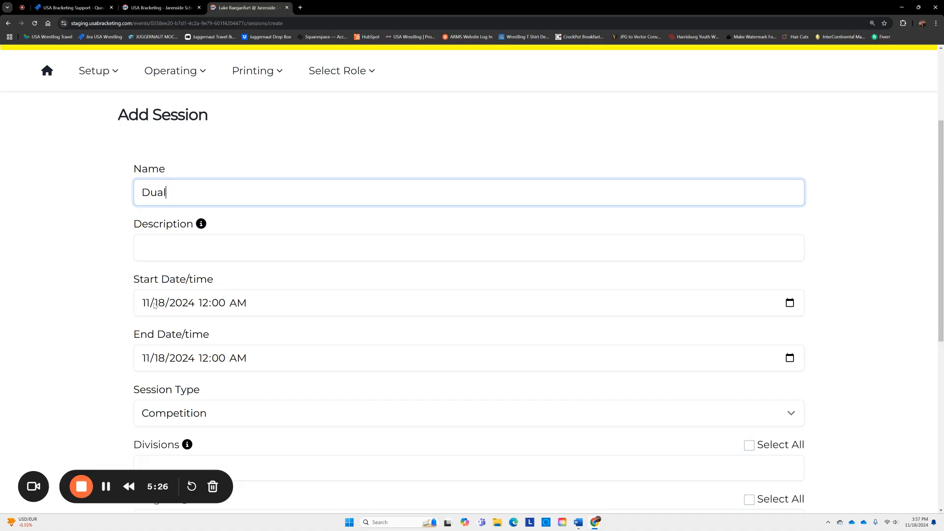
click(202, 305)
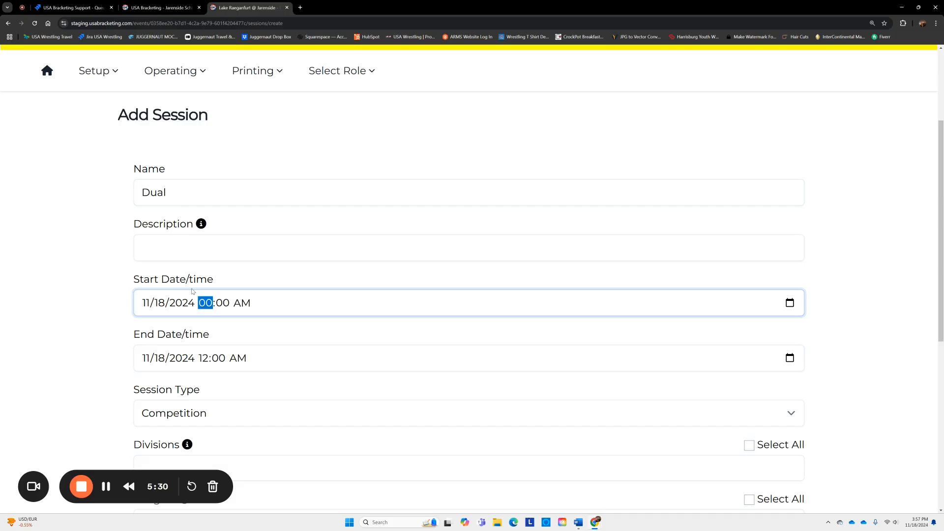
text(400p)
click(204, 358)
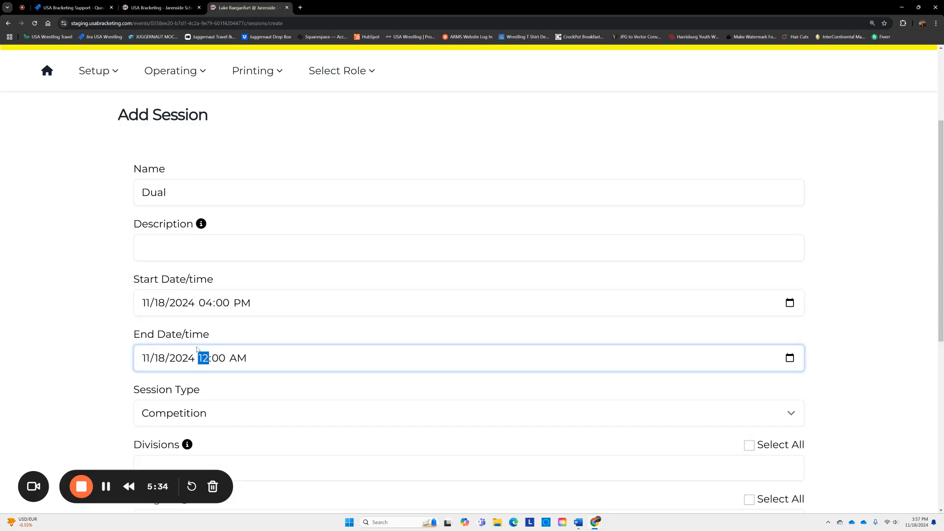
text(600p)
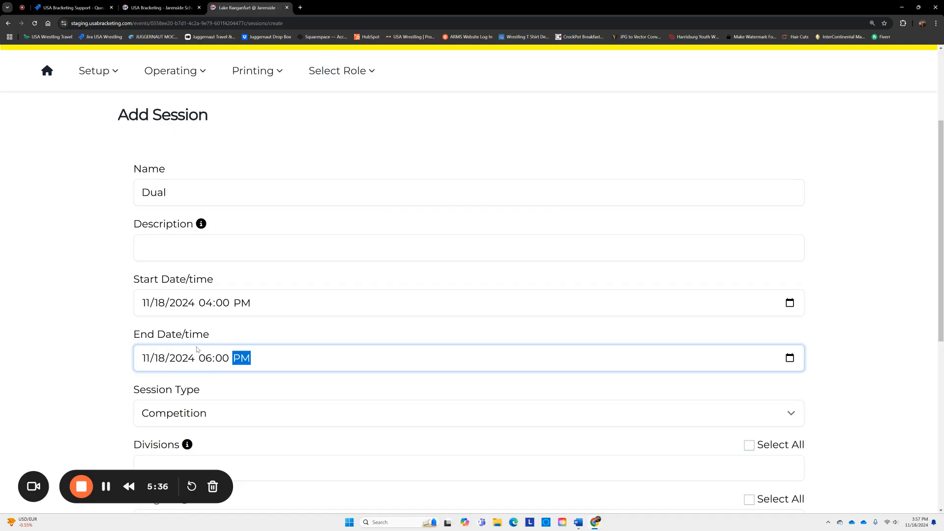
scroll(486, 348, down, 4)
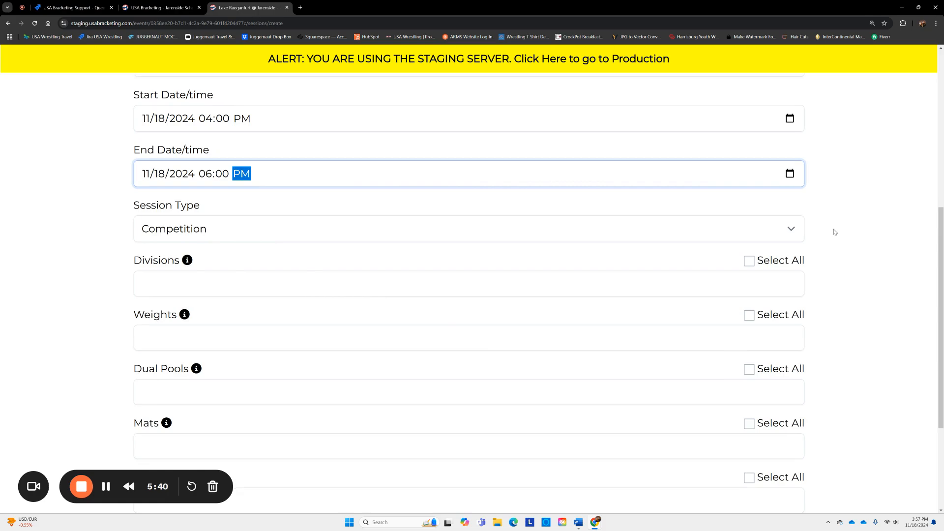
scroll(835, 231, down, 3)
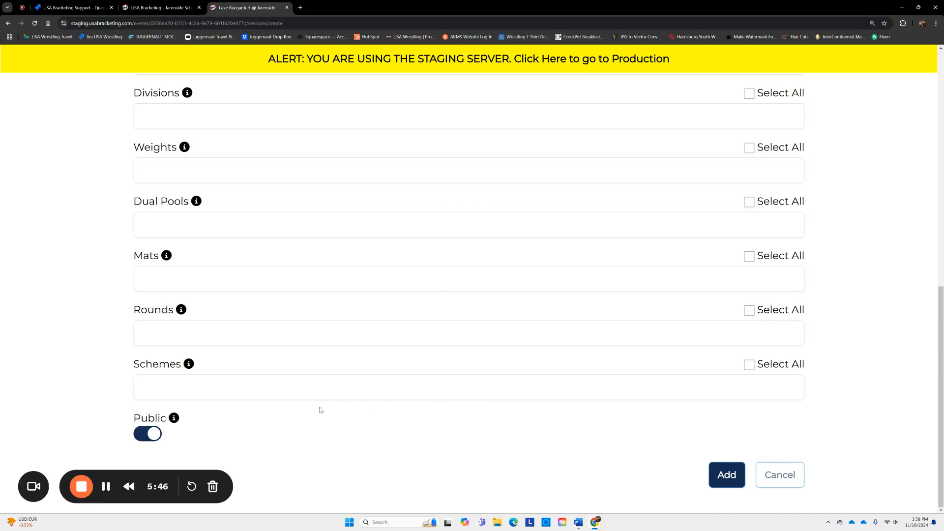
mouse_move(174, 419)
click(732, 477)
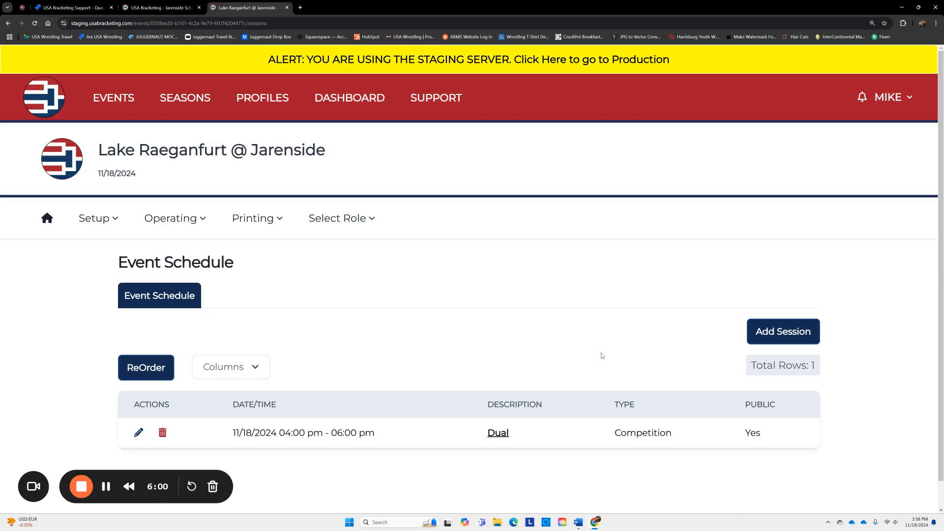
- Start a new session named Weigh Ins, running 3:30 PM to 4:30 PM
click(785, 335)
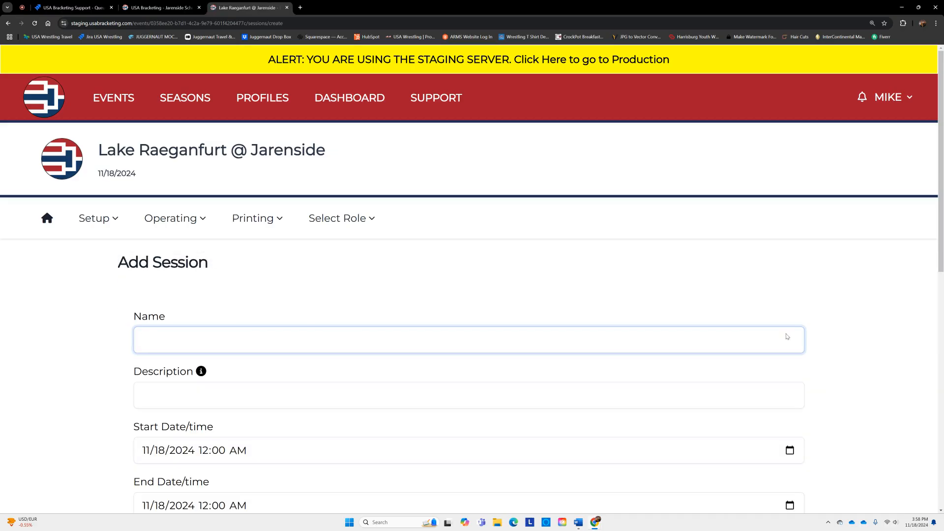
click(339, 335)
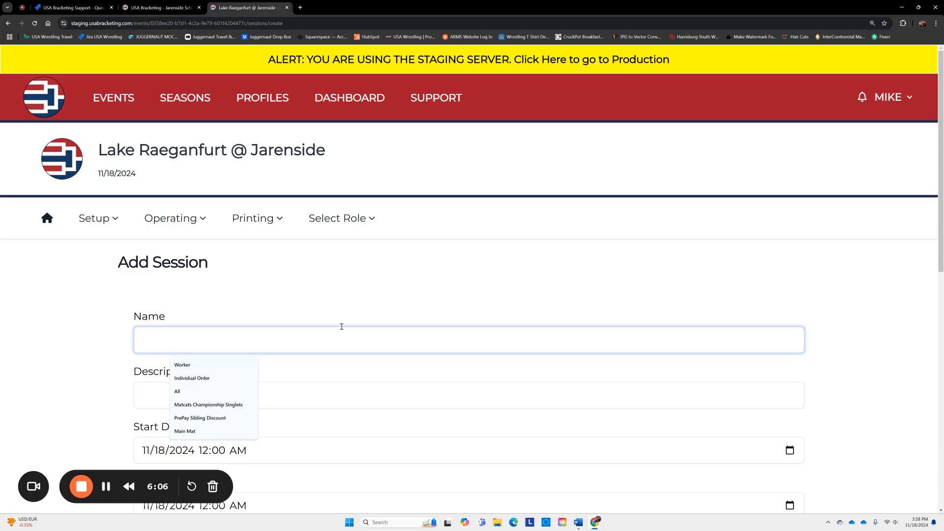
text(Weigh Ins)
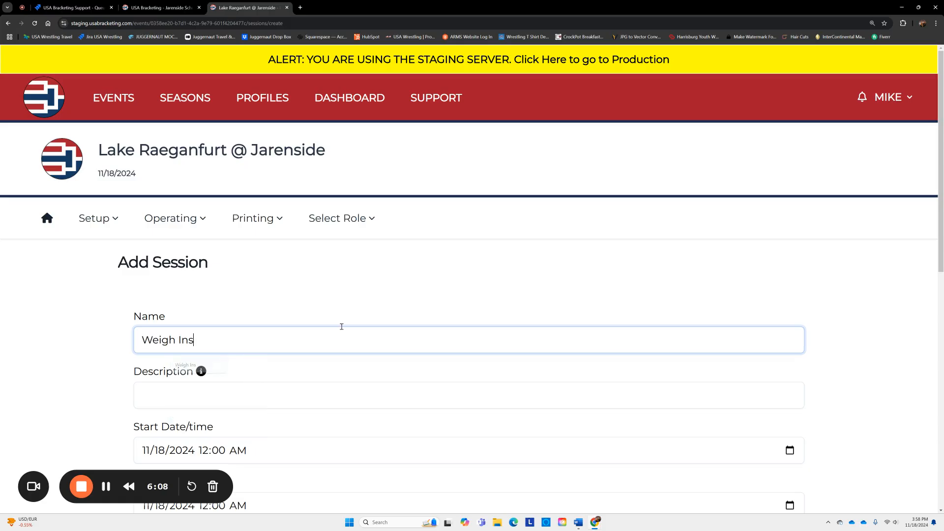
scroll(454, 328, down, 4)
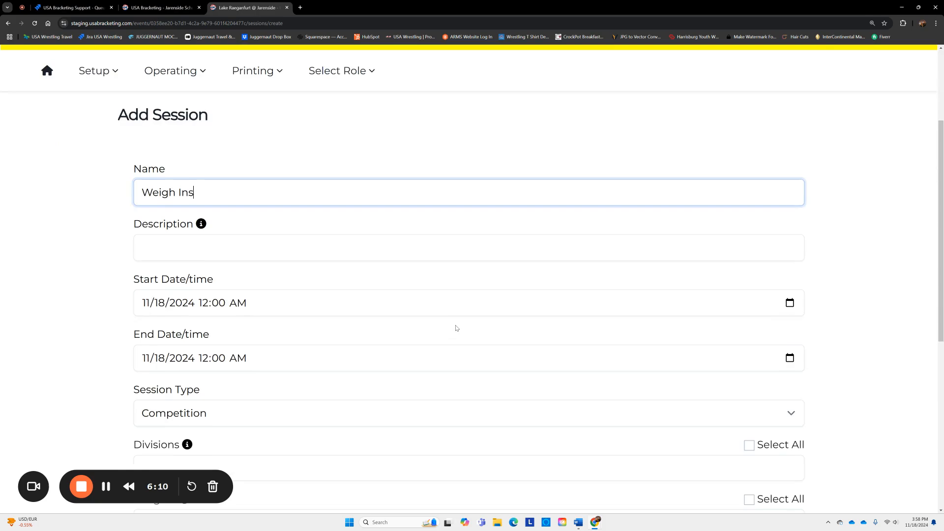
click(202, 268)
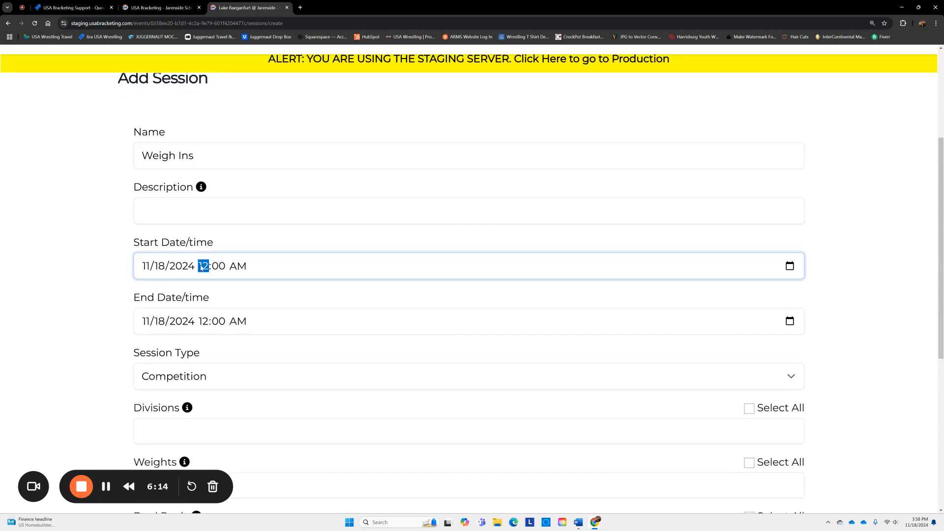
text(04:)
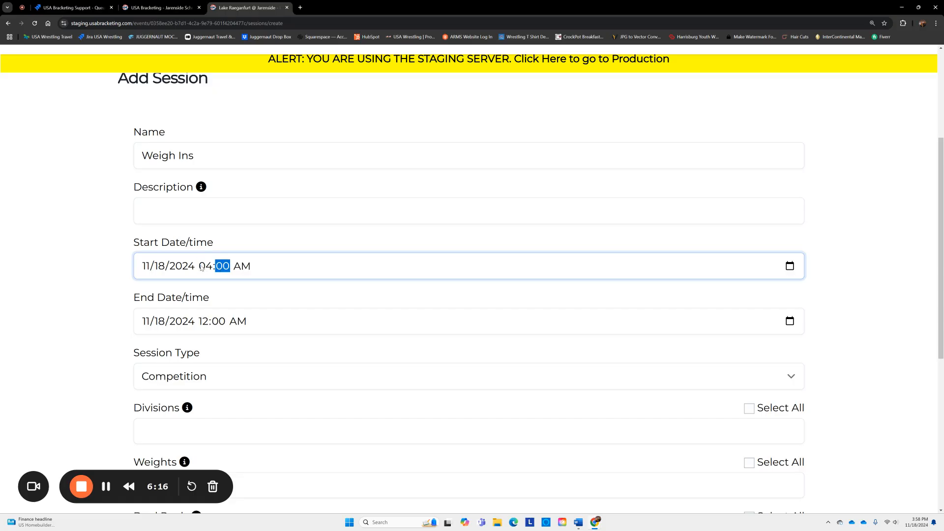
text(00)
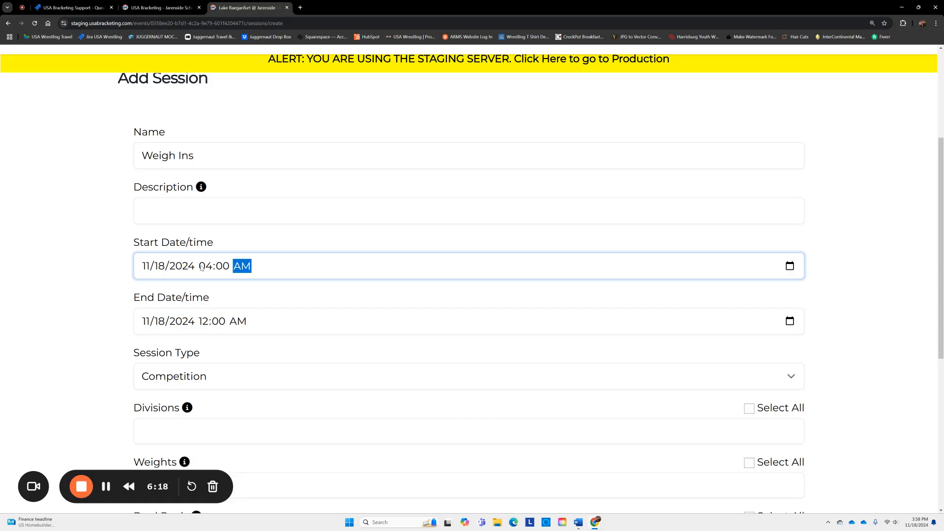
key(Left)
key(Left)
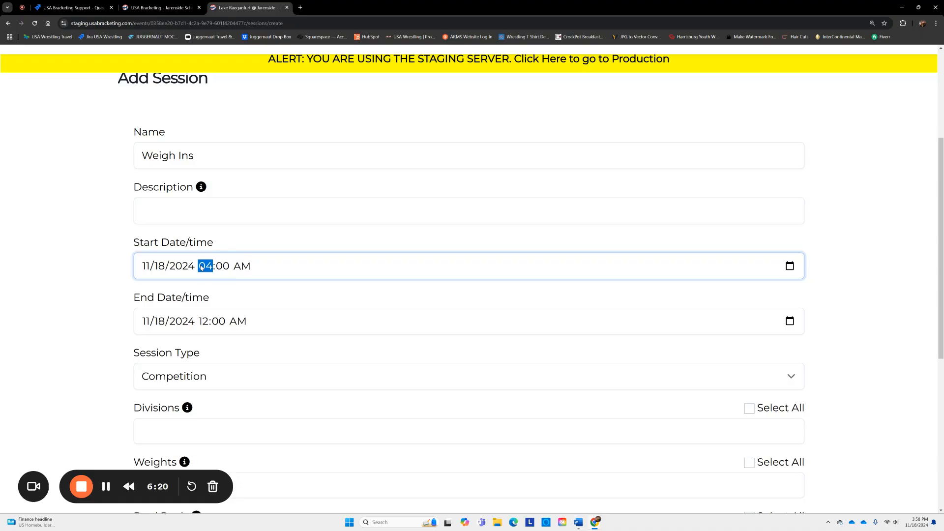
text(3)
text(30)
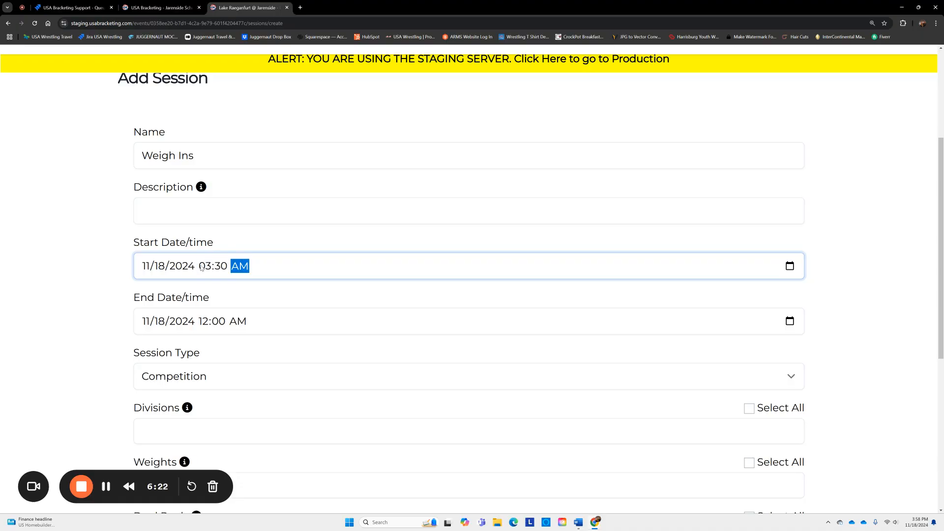
text(p)
click(205, 321)
text(04)
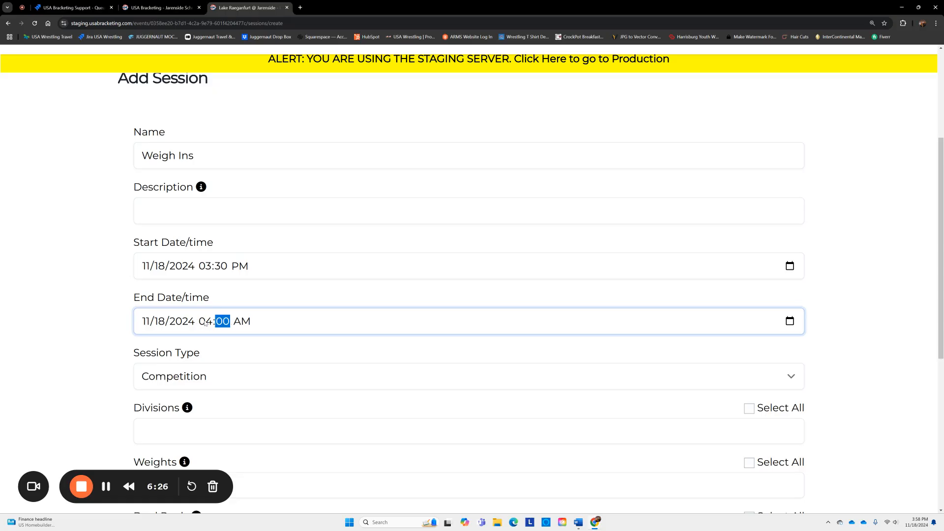
text(30p)
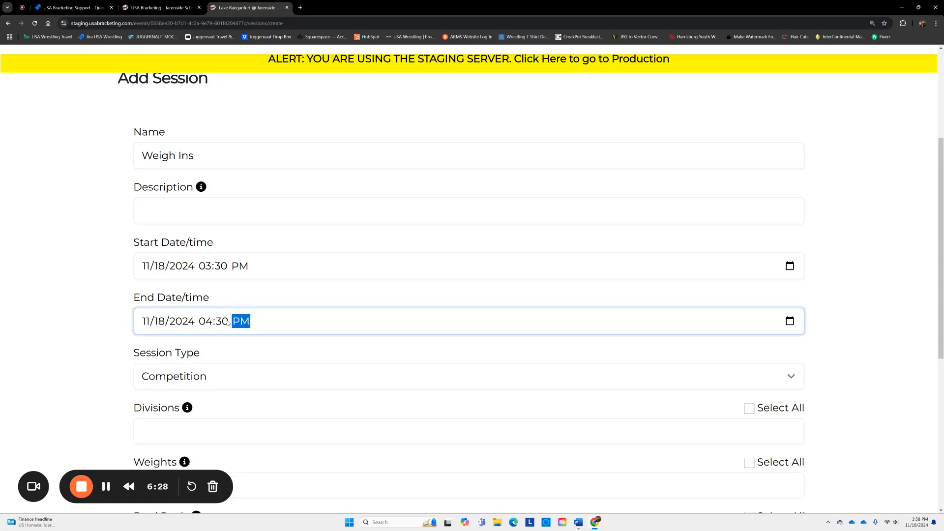
- Set the session type to Weigh-In and add it to the schedule
scroll(478, 330, down, 3)
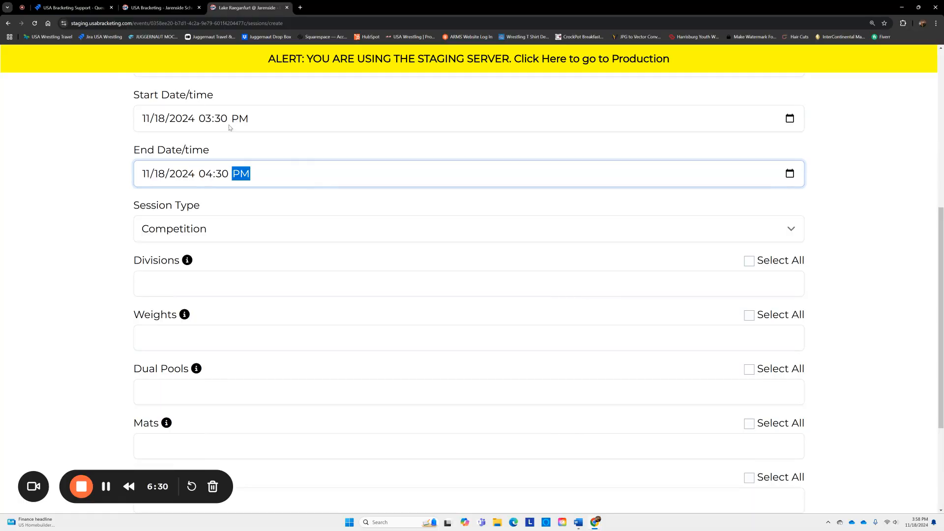
click(299, 232)
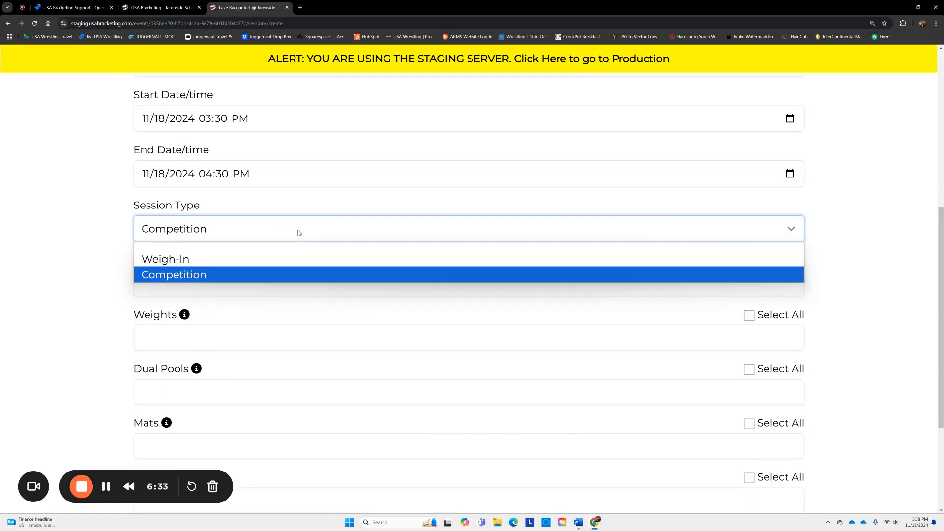
click(229, 258)
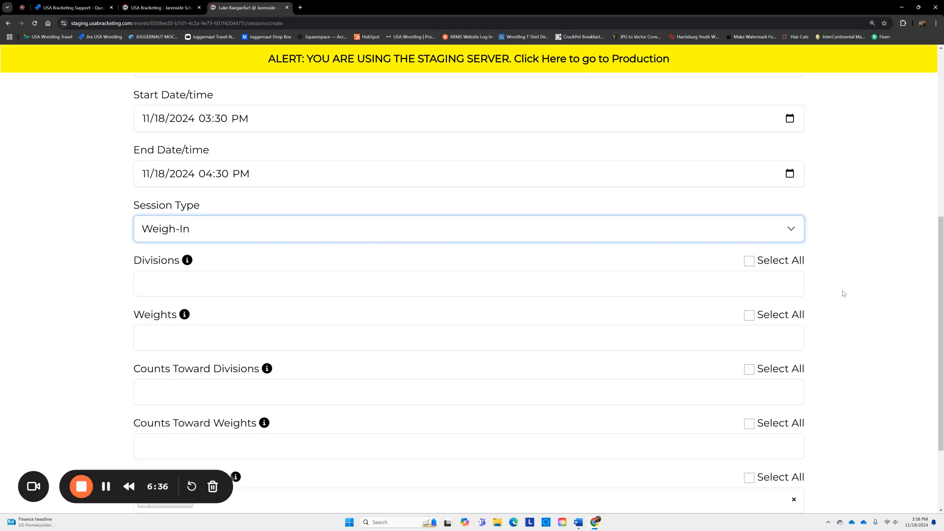
scroll(841, 293, down, 1)
scroll(841, 293, down, 2)
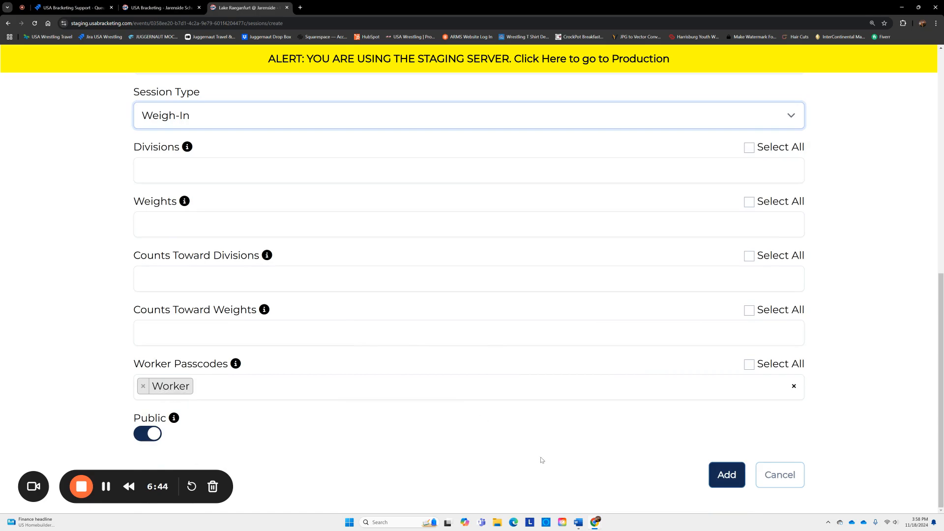
click(727, 475)
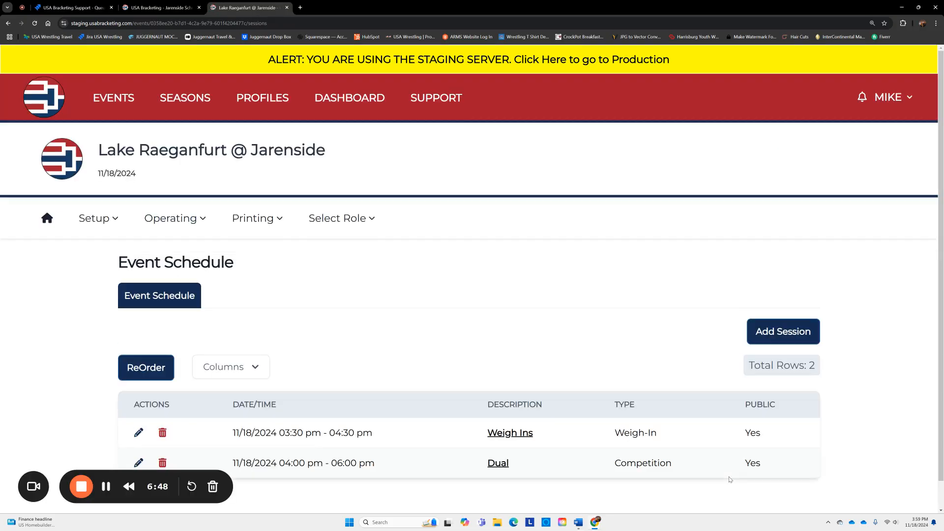
- From the dashboard, open Jarenside's uncommitted weigh-in form for the dual via its Schedule tab
click(46, 220)
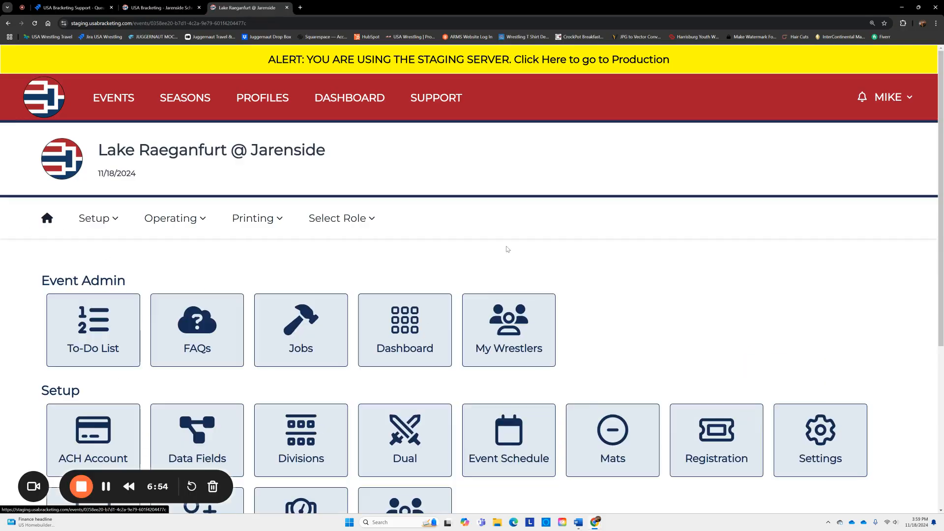
scroll(650, 339, down, 3)
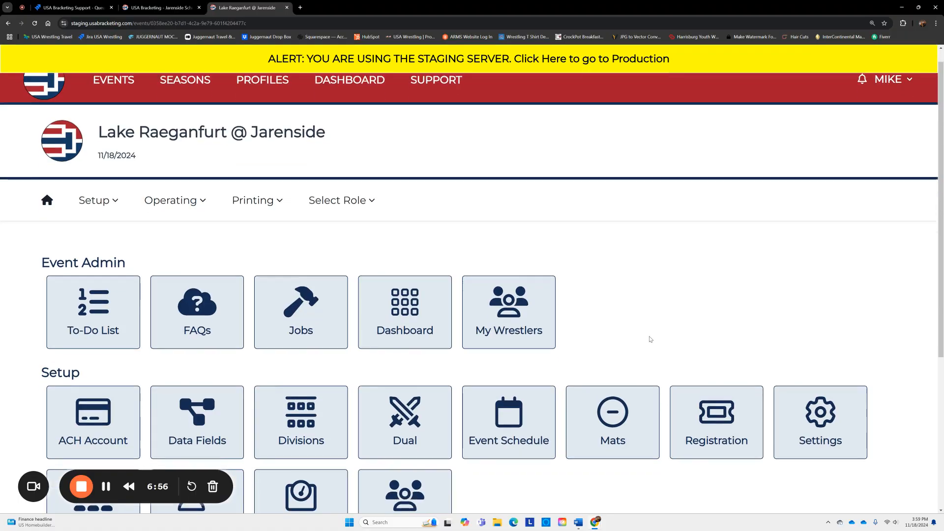
scroll(648, 340, down, 1)
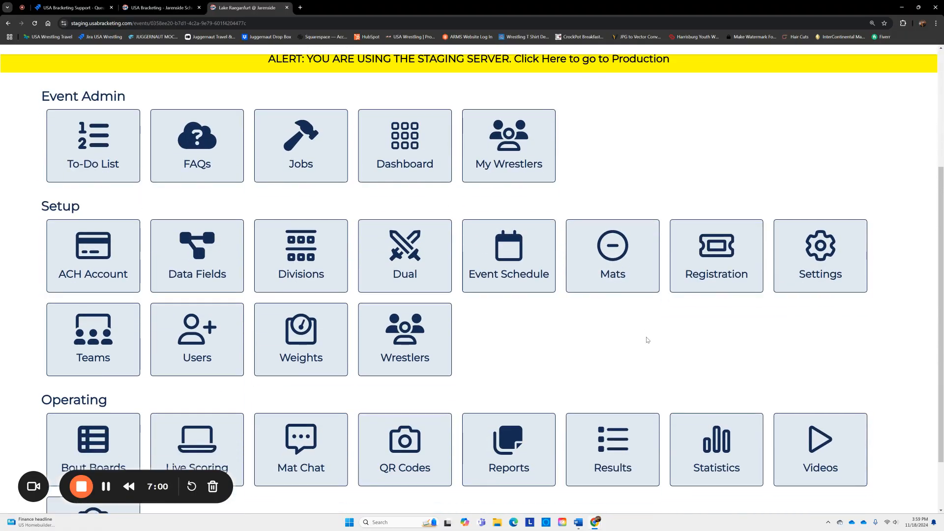
scroll(603, 341, up, 4)
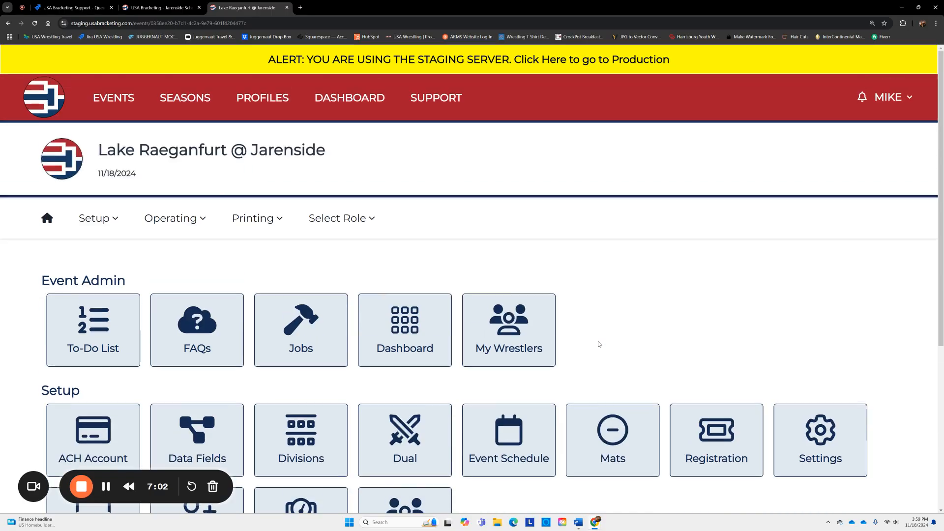
click(157, 7)
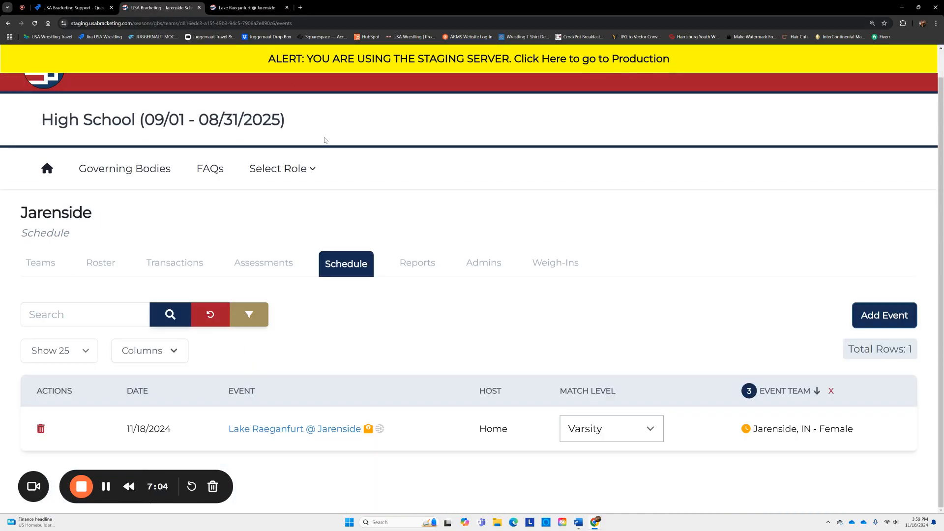
click(368, 429)
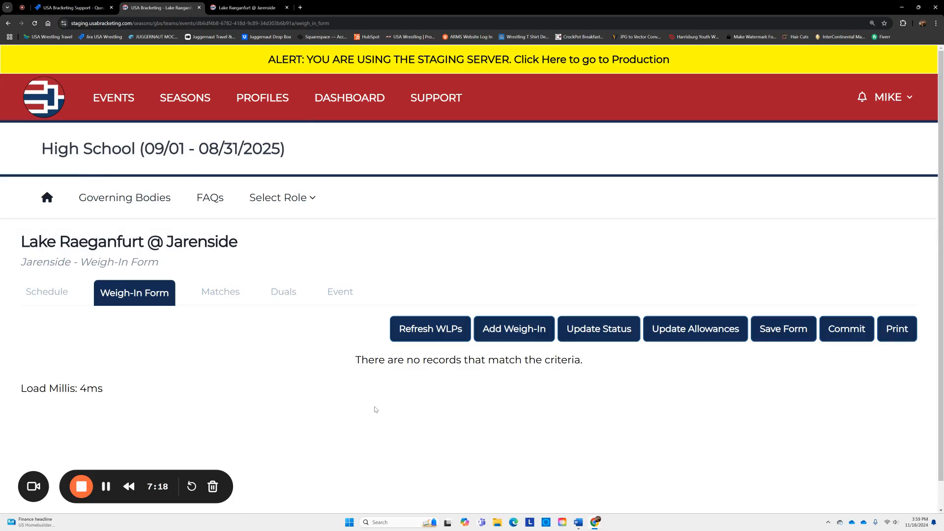
- Add all ten Jarenside wrestlers to the weigh-in form
click(508, 329)
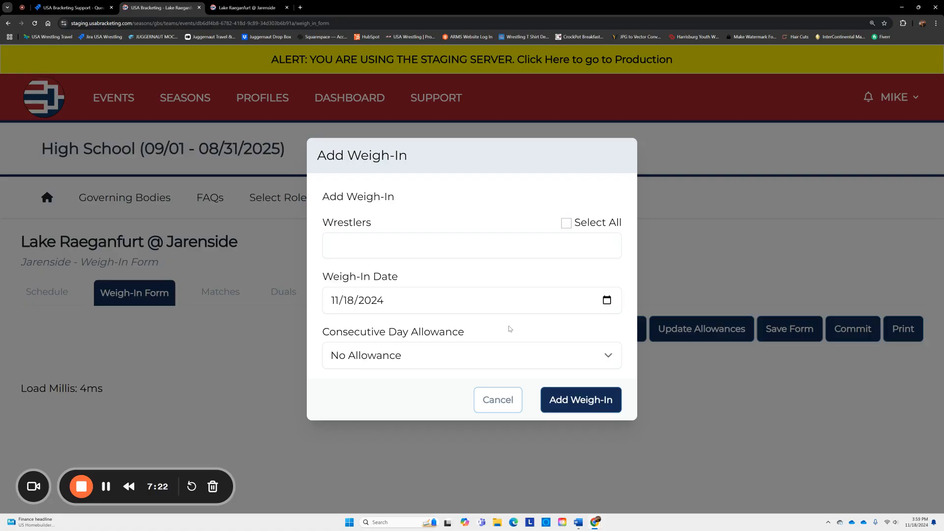
click(566, 224)
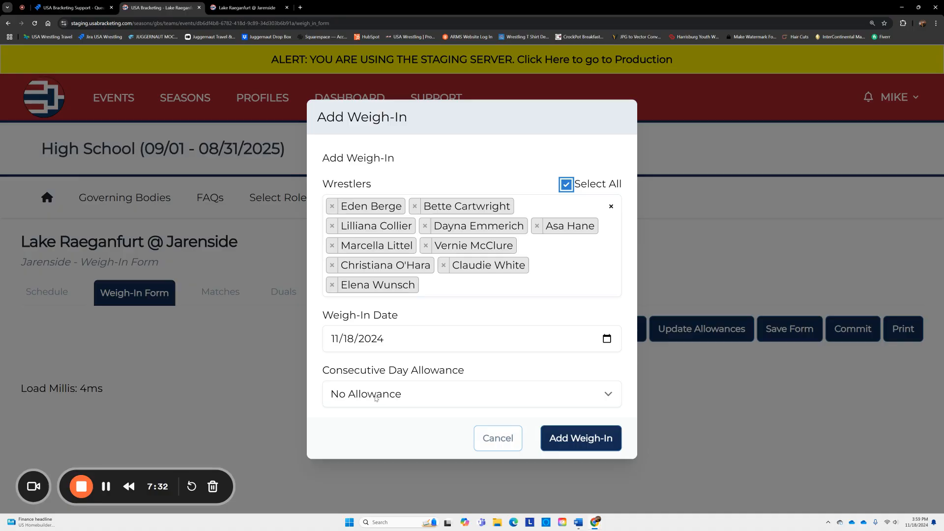
click(568, 439)
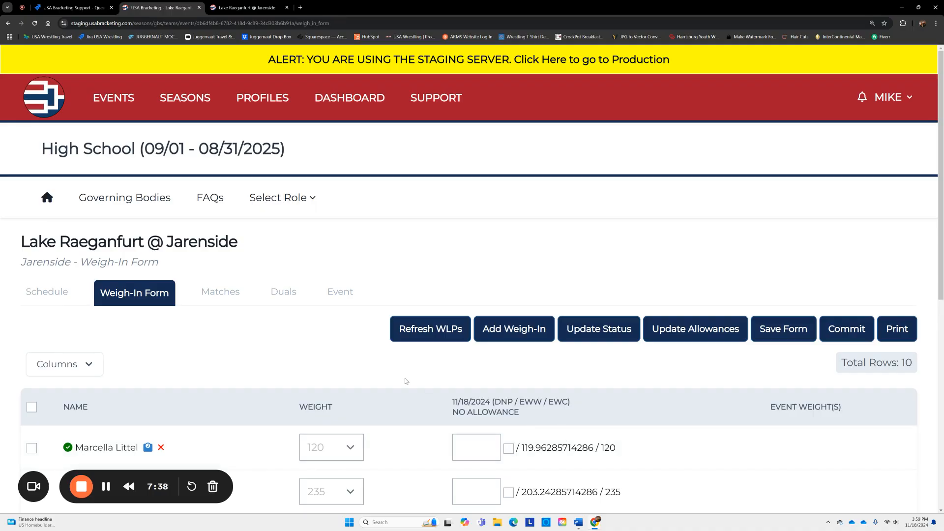
scroll(417, 382, down, 6)
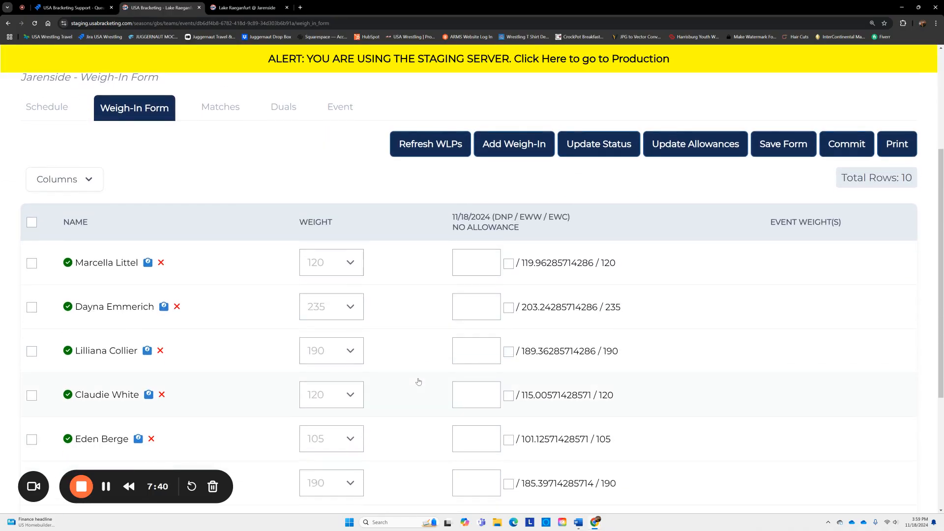
scroll(417, 382, down, 2)
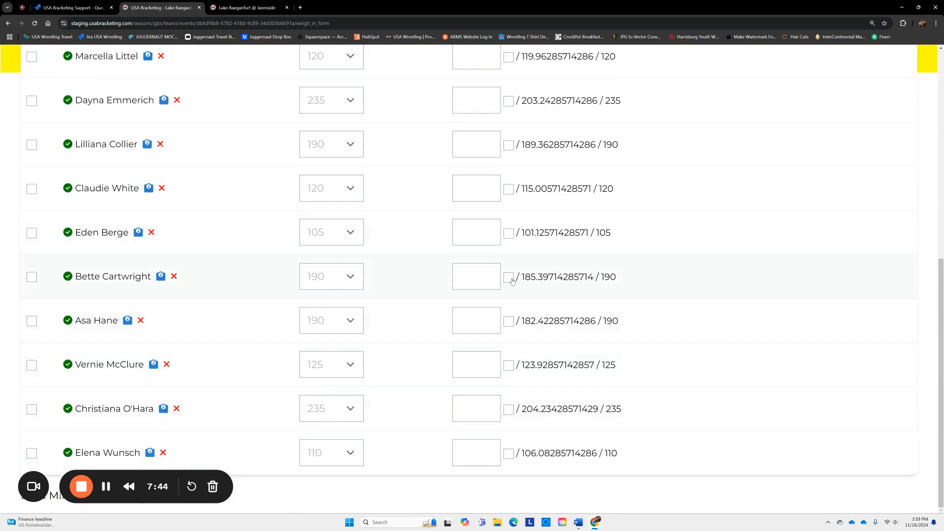
scroll(401, 341, up, 4)
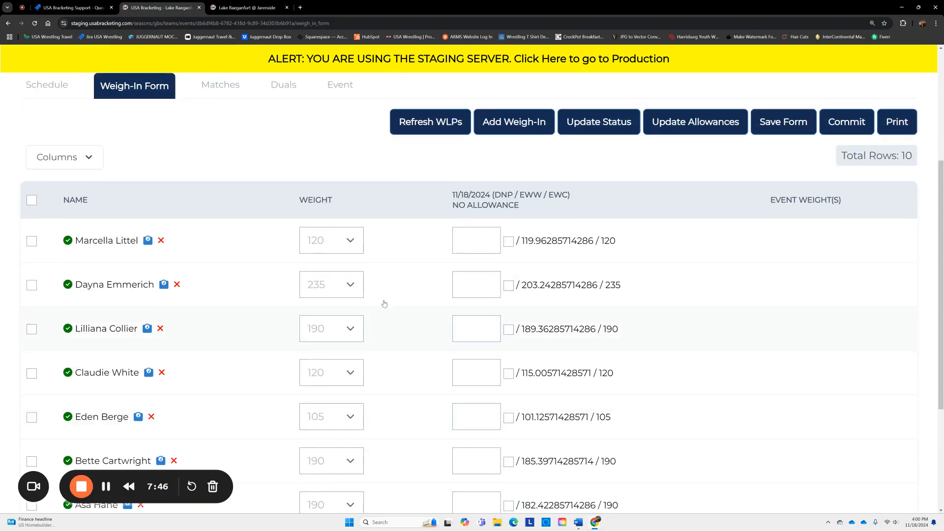
- Keep a wrestler's weight at 120 and save the weigh-in form
click(353, 241)
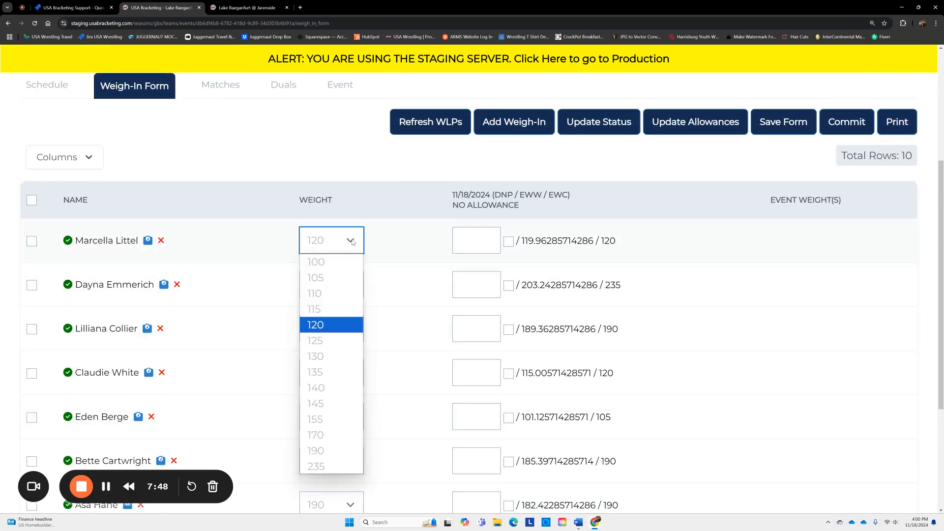
click(417, 202)
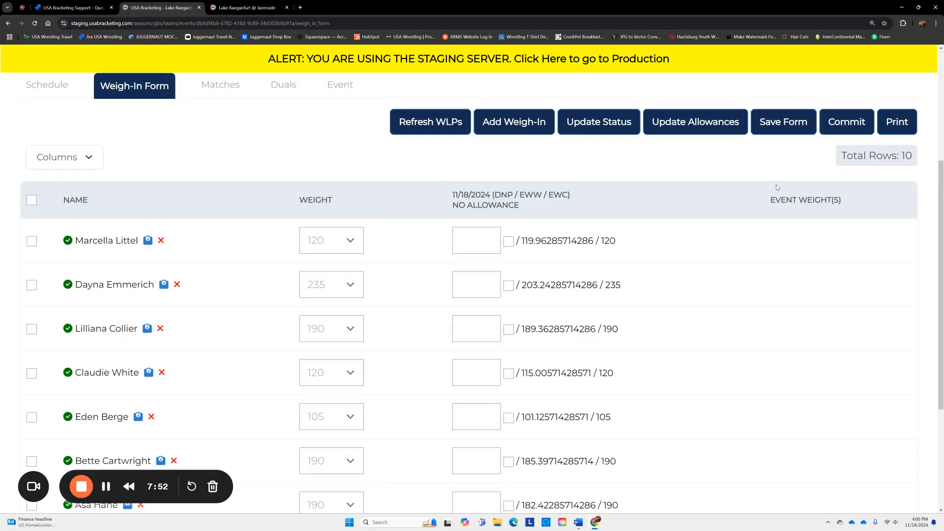
click(781, 127)
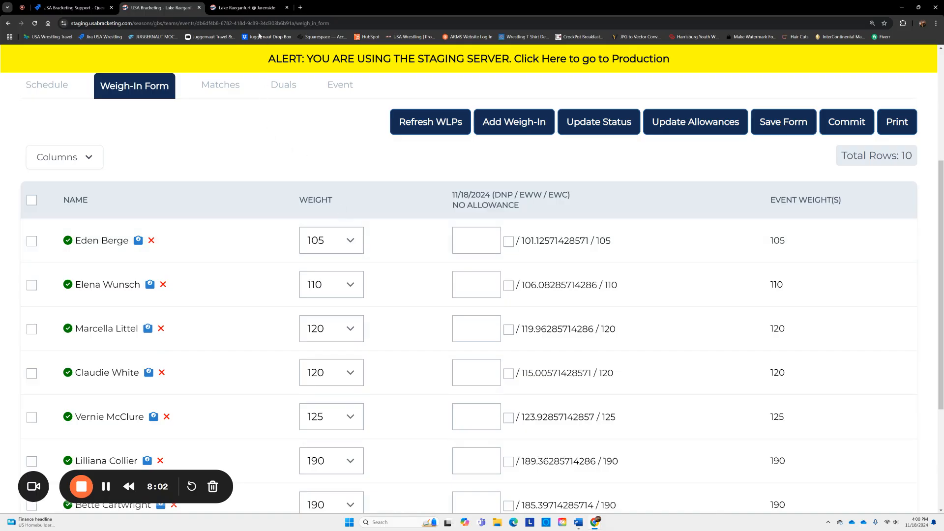
- Return to the dual's event page and review the 20-wrestler event roster
click(250, 9)
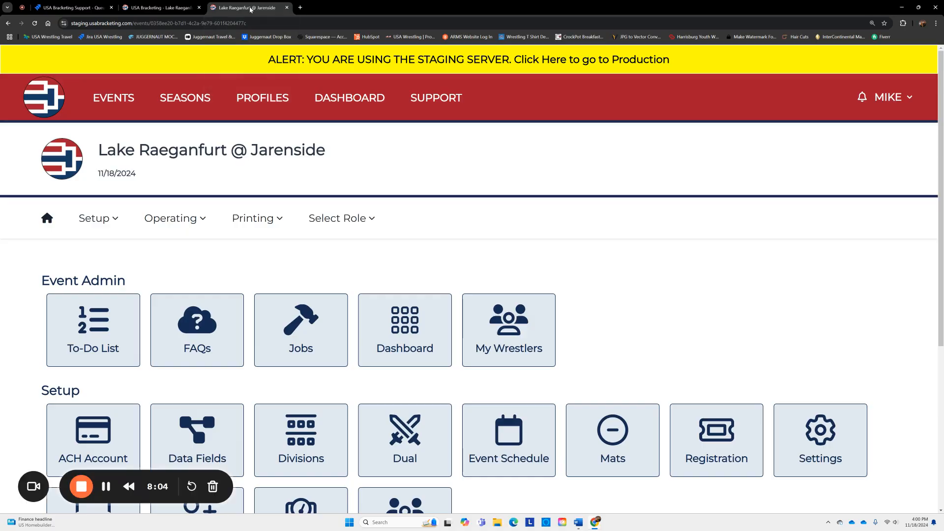
scroll(639, 290, down, 2)
scroll(620, 291, down, 2)
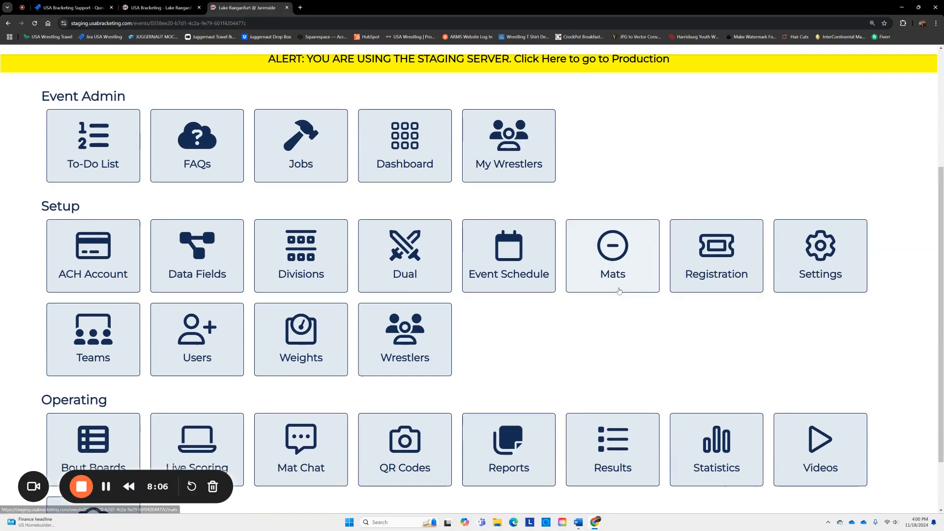
click(427, 307)
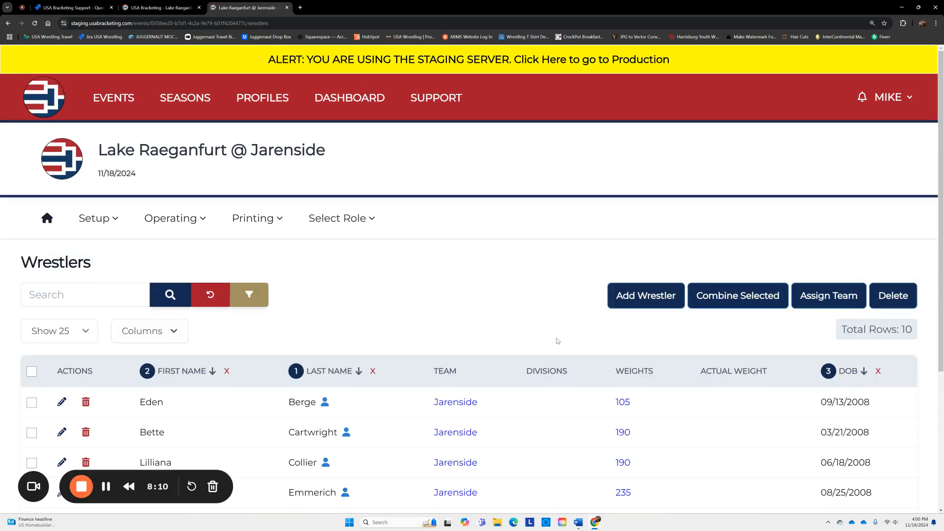
scroll(558, 340, down, 4)
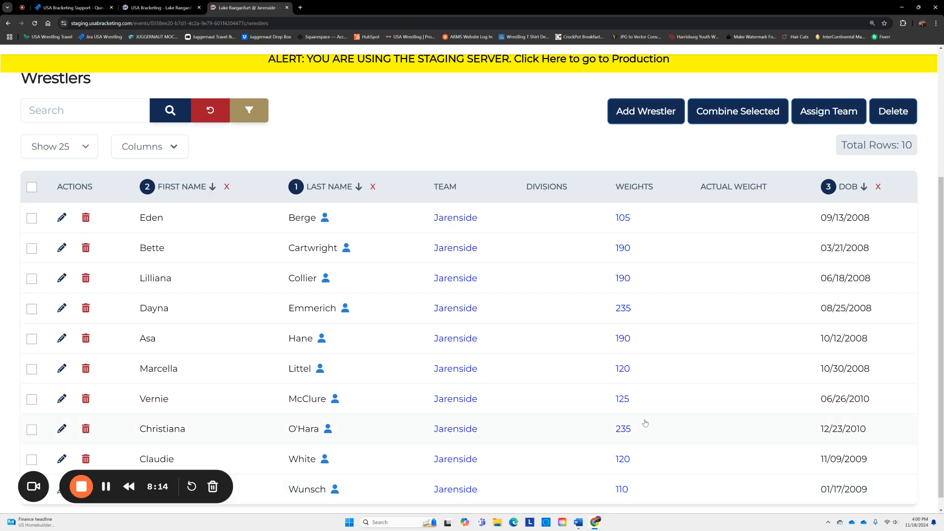
click(103, 487)
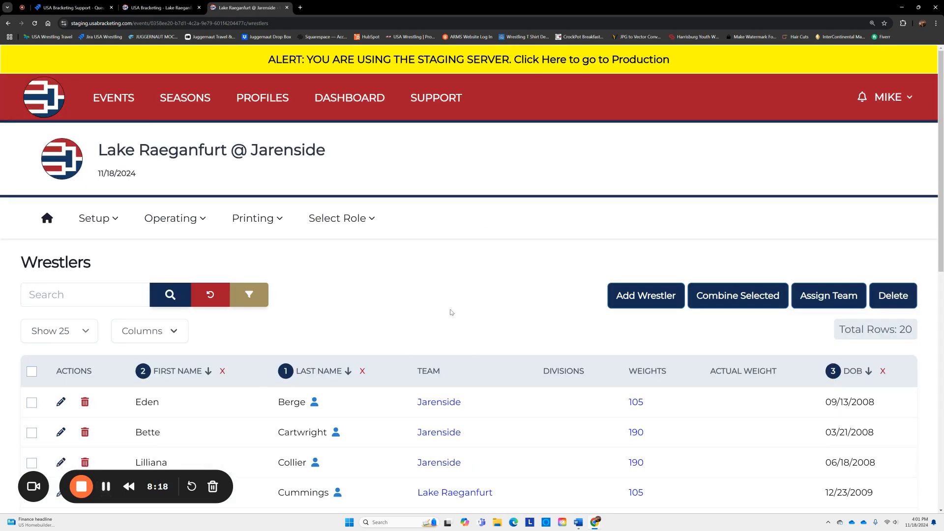
- Go back to the event home page and open the Weigh-ins page
click(48, 220)
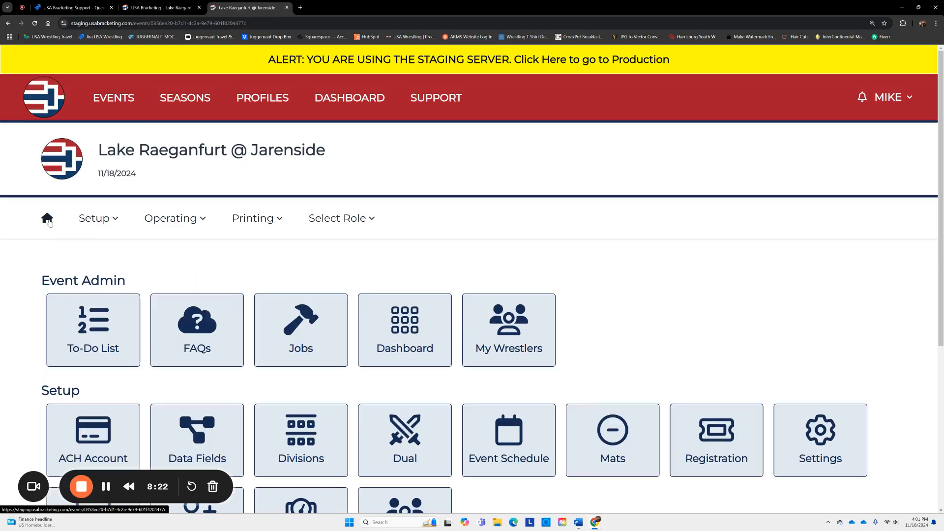
scroll(601, 281, down, 4)
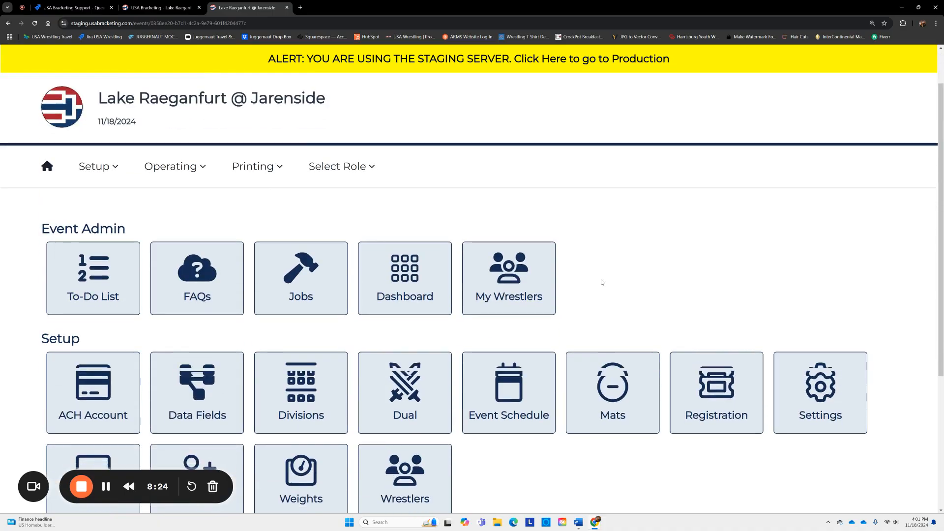
scroll(599, 284, down, 2)
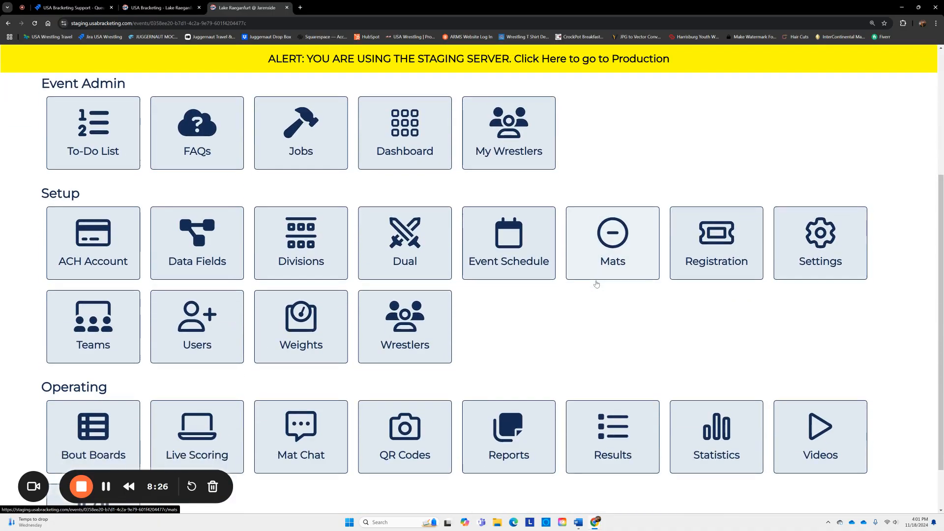
scroll(598, 283, up, 3)
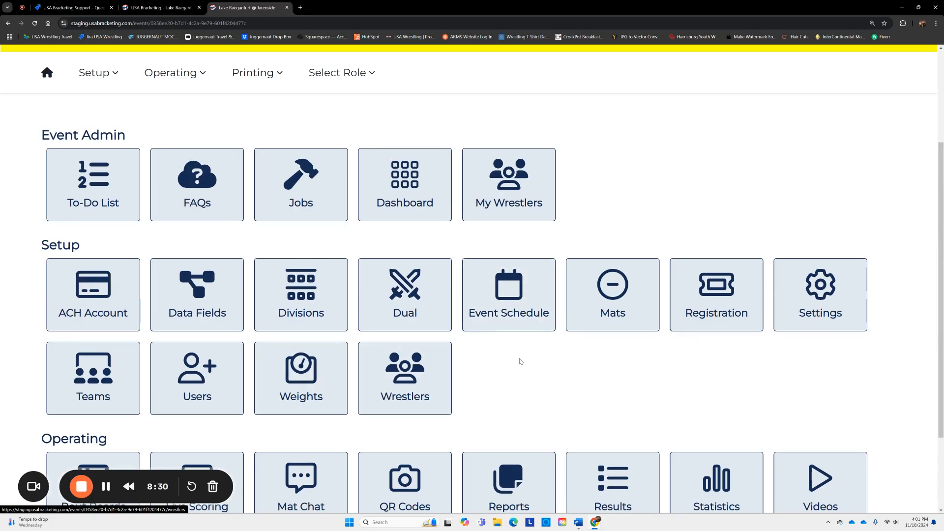
scroll(520, 361, down, 1)
scroll(521, 361, down, 3)
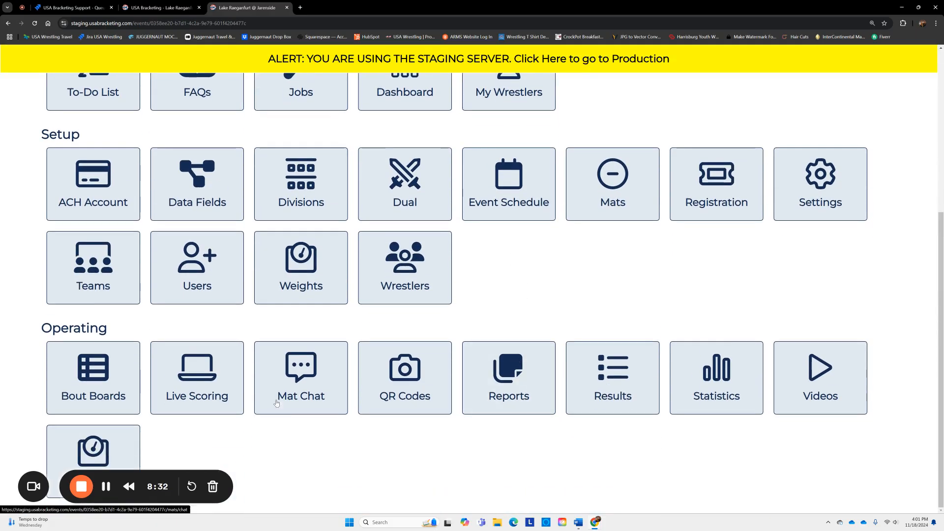
click(99, 446)
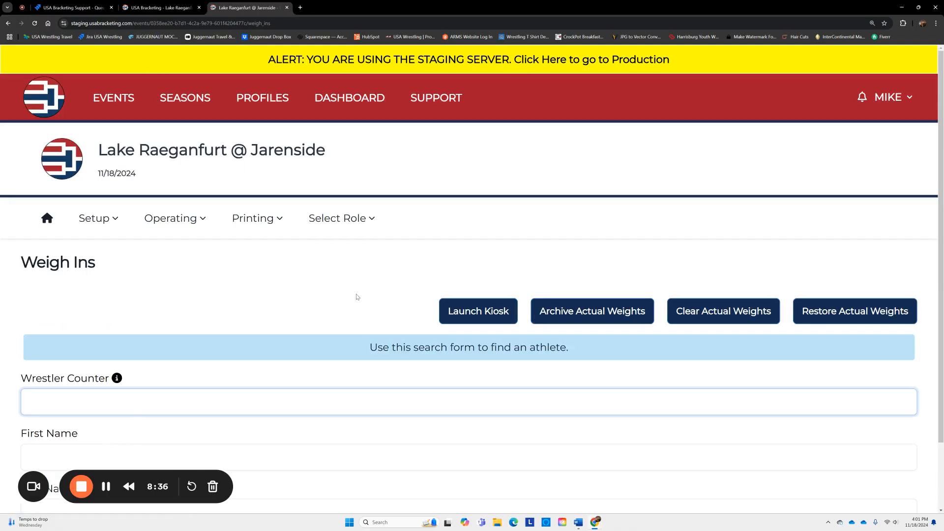
- Launch the weigh-in kiosk in a new tab and log in with the worker passcode
scroll(352, 290, down, 1)
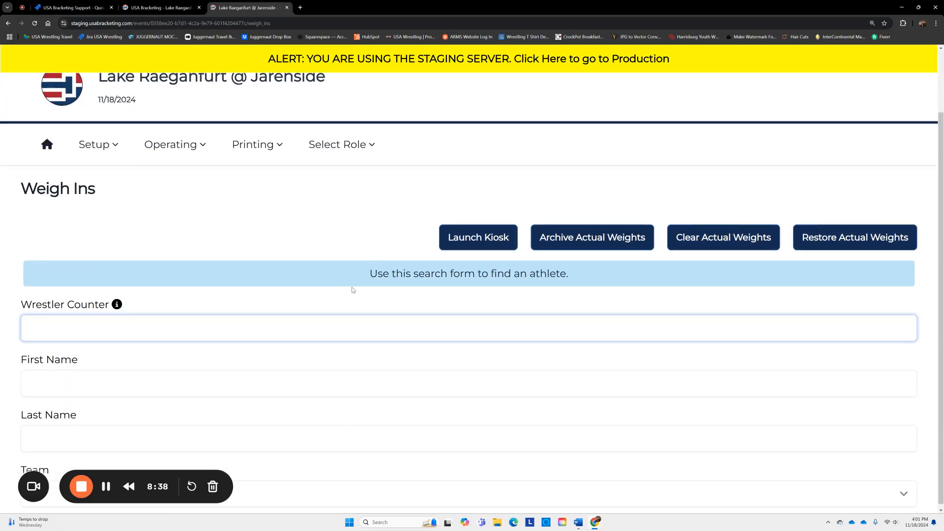
click(473, 237)
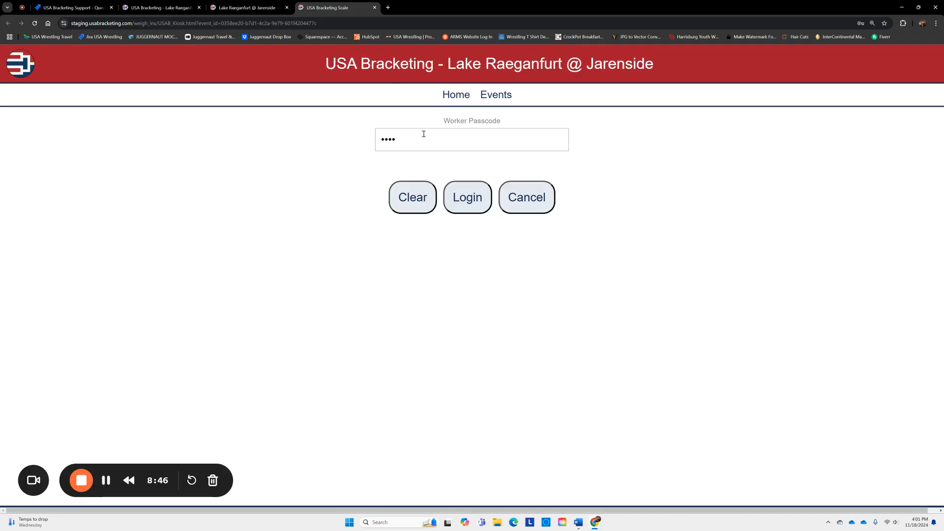
click(412, 135)
key(ctrl+a)
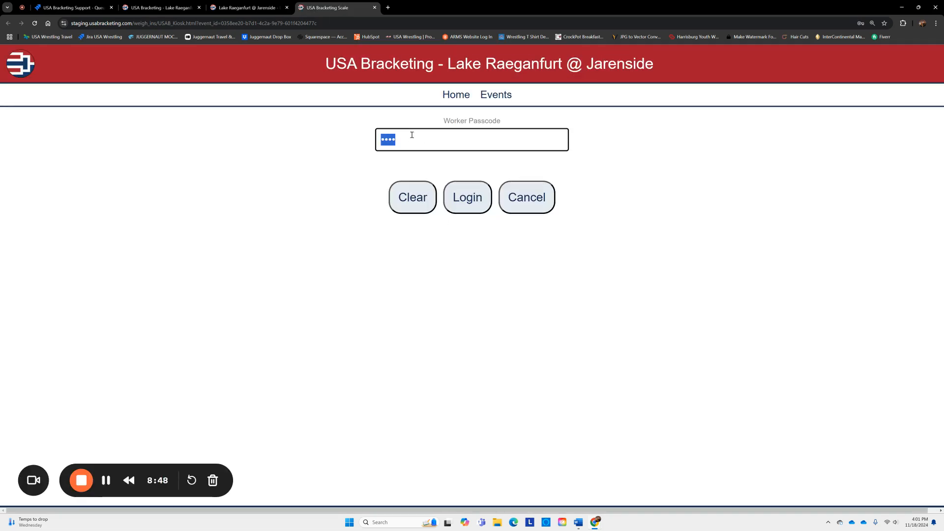
text(1234)
click(468, 206)
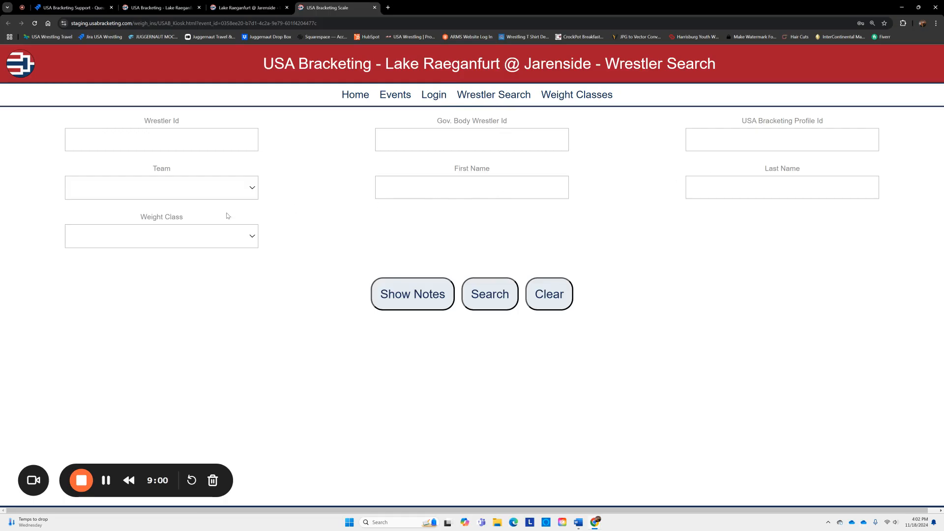
- Search by team Jarenside and open the 105-lb wrestler's weigh-in
click(225, 245)
click(224, 244)
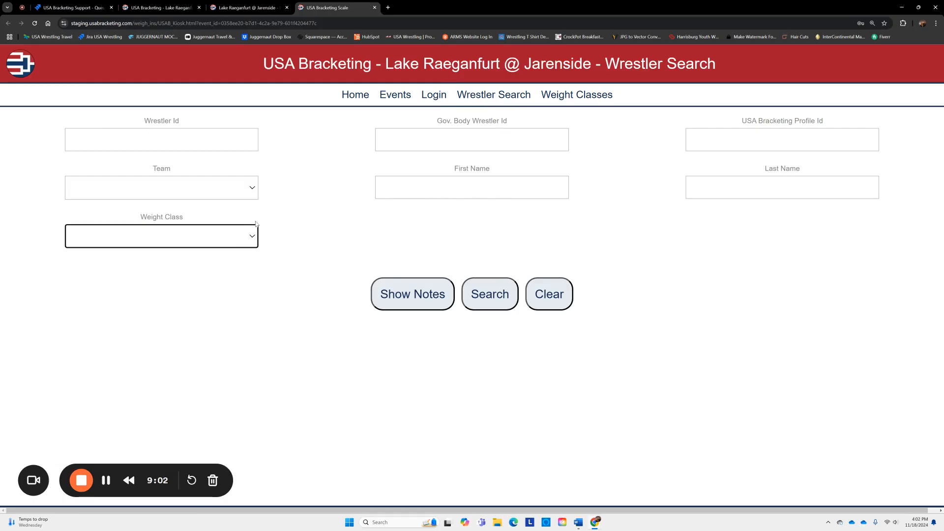
click(244, 193)
click(231, 216)
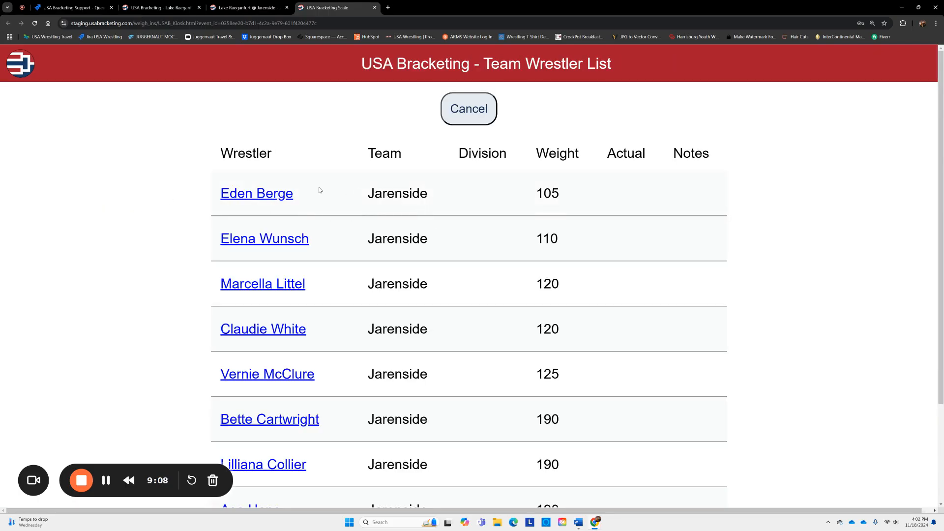
click(261, 195)
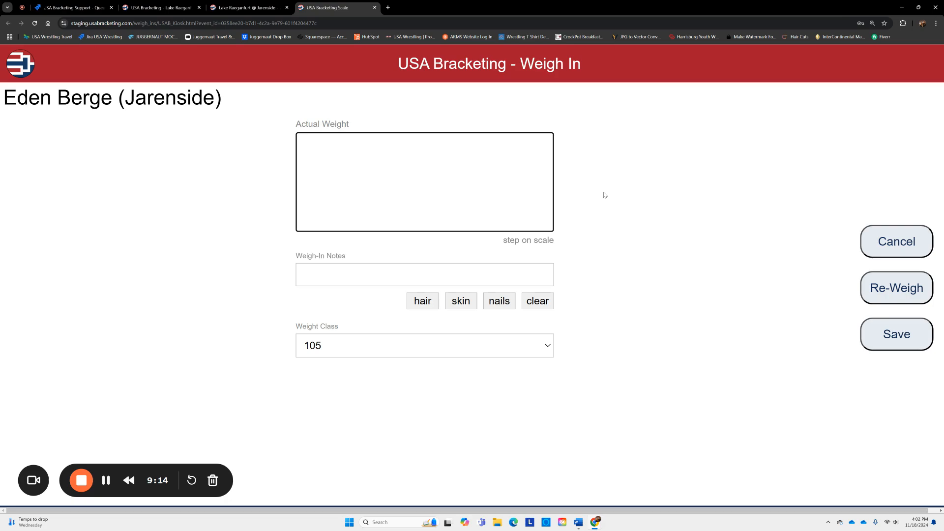
- Record an actual weight of 104.8 with notes Hair, Skin, Nails and save
text(104)
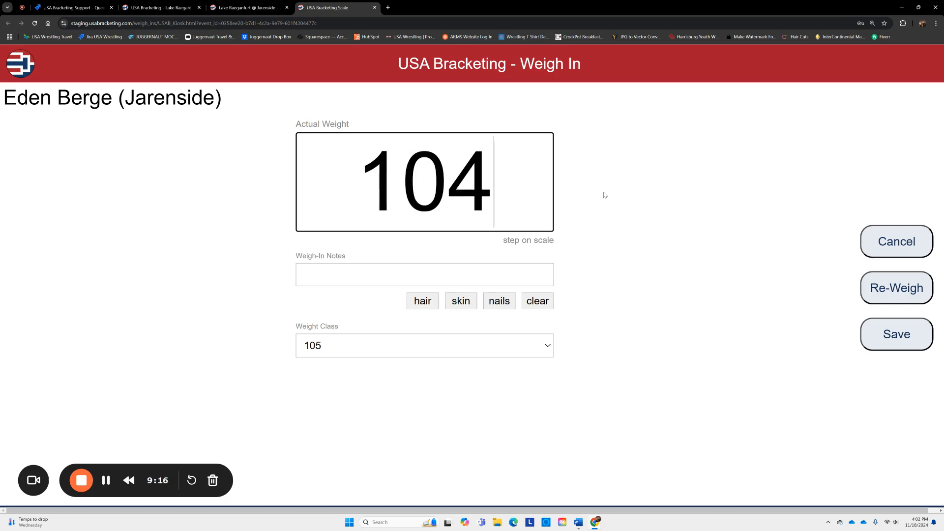
text(.8)
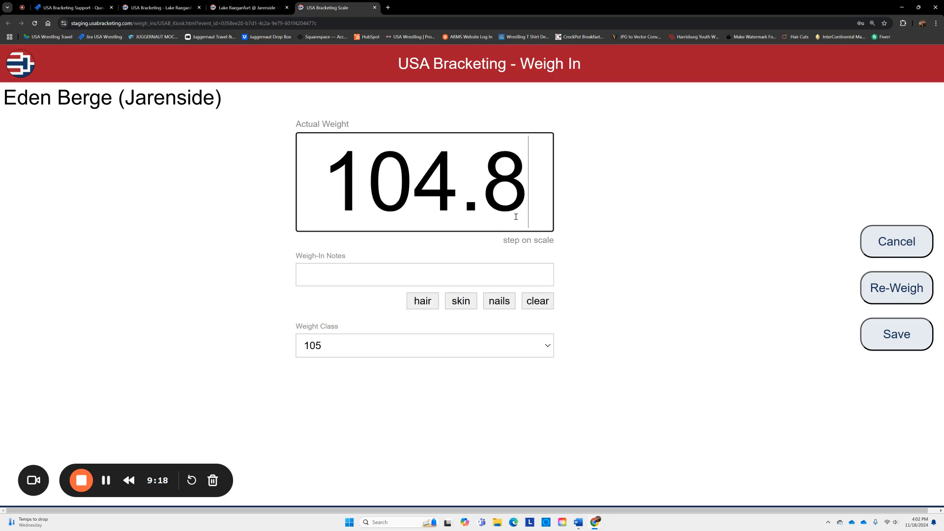
click(423, 303)
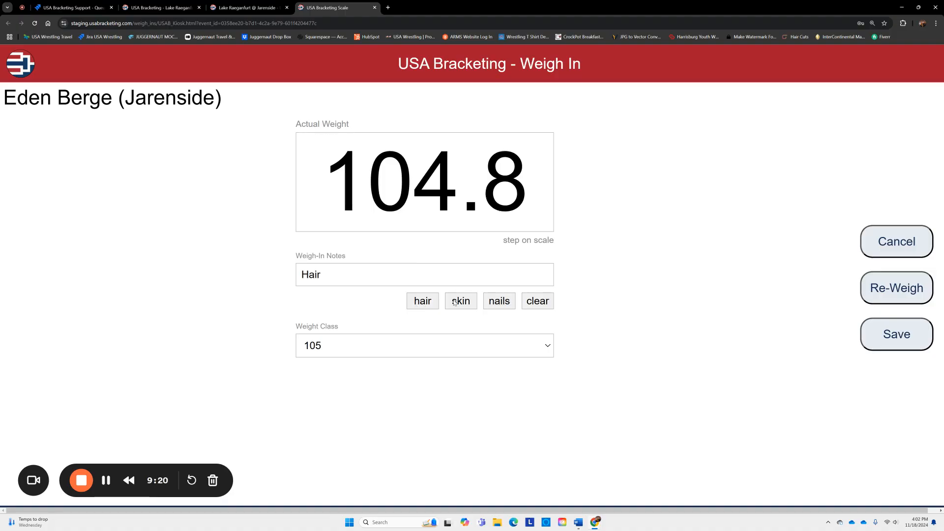
click(454, 303)
click(496, 301)
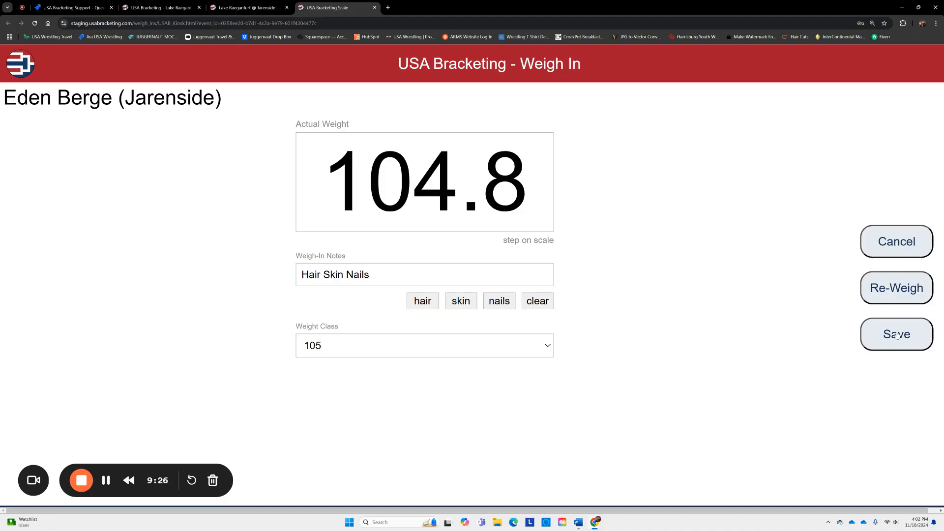
click(898, 335)
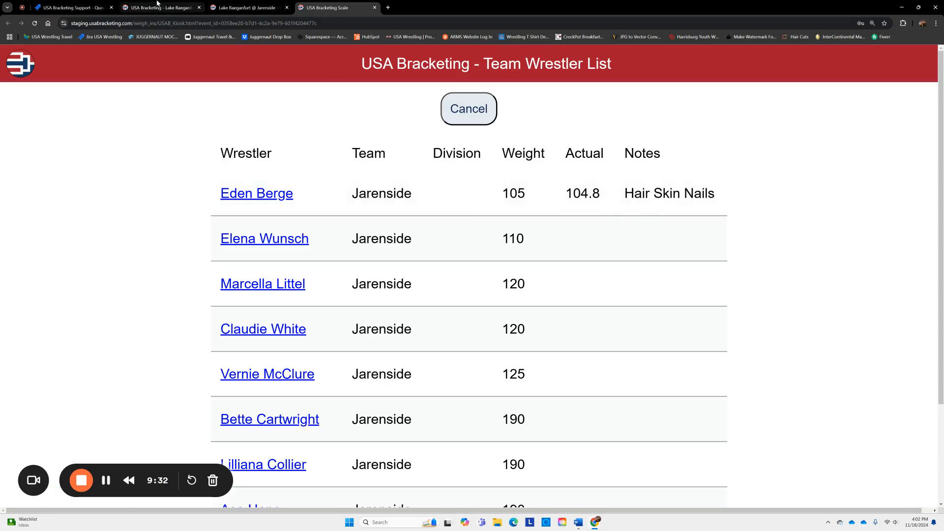
- Reload the Lake Raeganfurt weigh-in form page
click(157, 3)
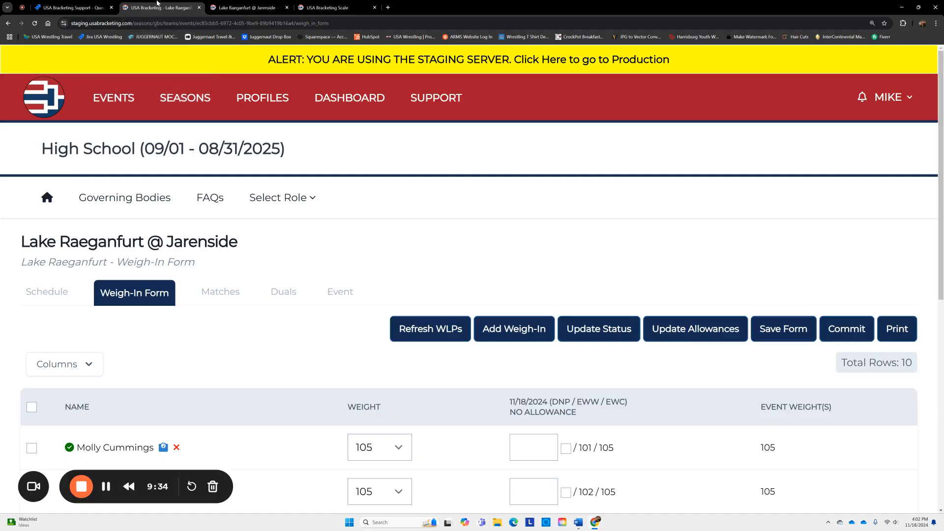
right_click(260, 344)
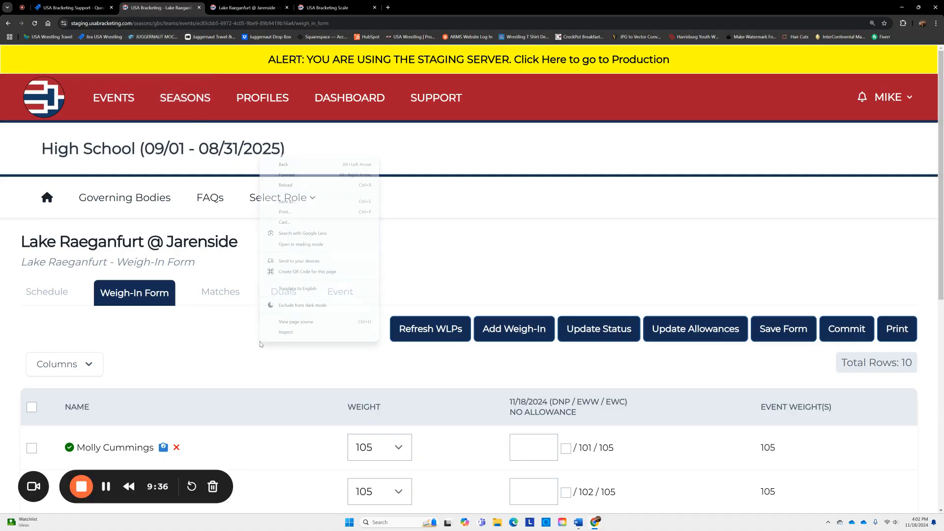
click(294, 186)
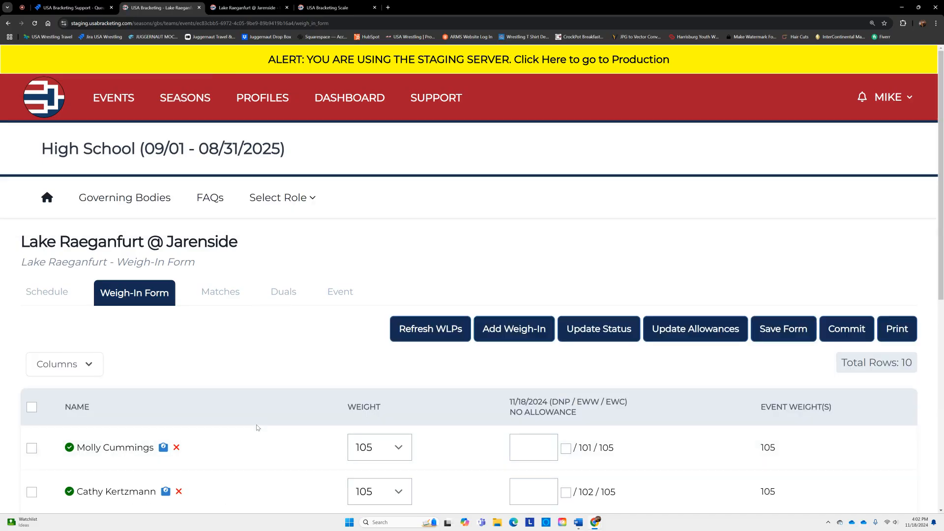
scroll(256, 387, down, 5)
scroll(257, 387, up, 5)
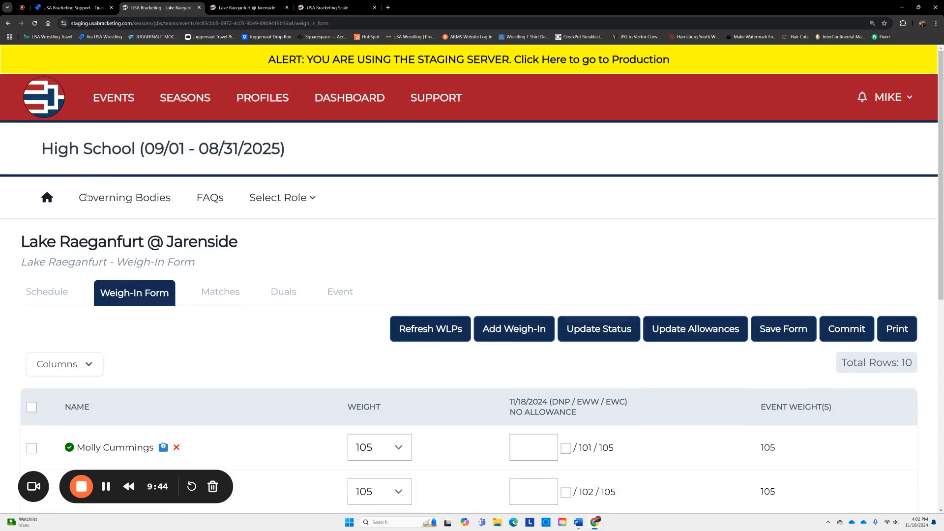
- Reopen Jarenside's weigh-in form via Schedule > Teams to confirm 104.8, then return to the scale tab
click(49, 292)
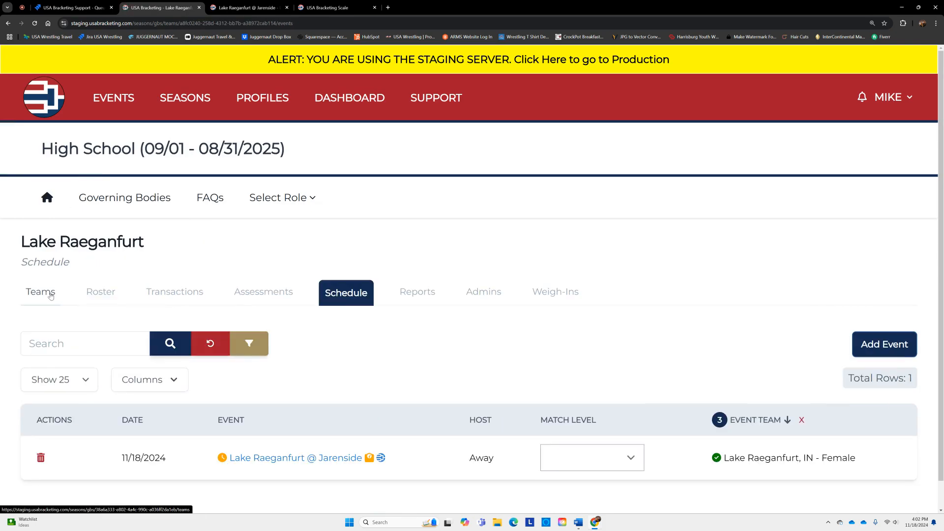
click(49, 293)
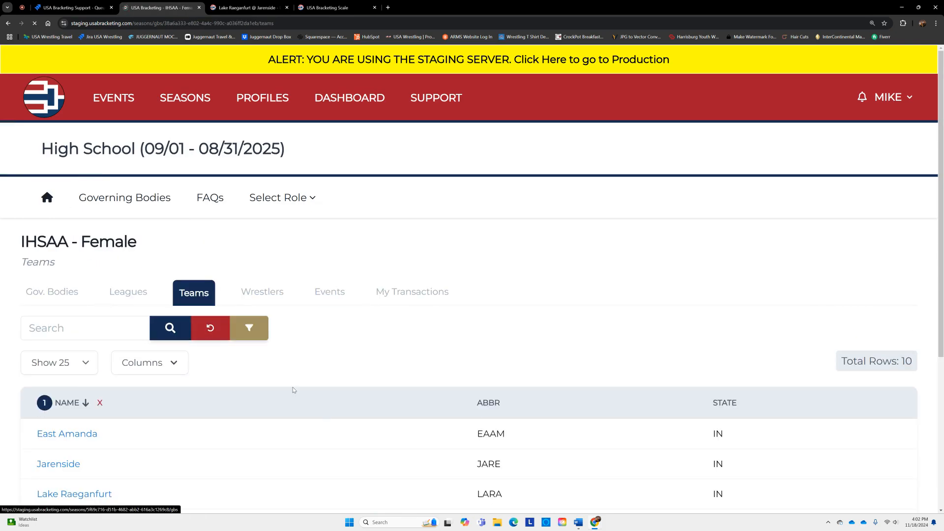
click(47, 464)
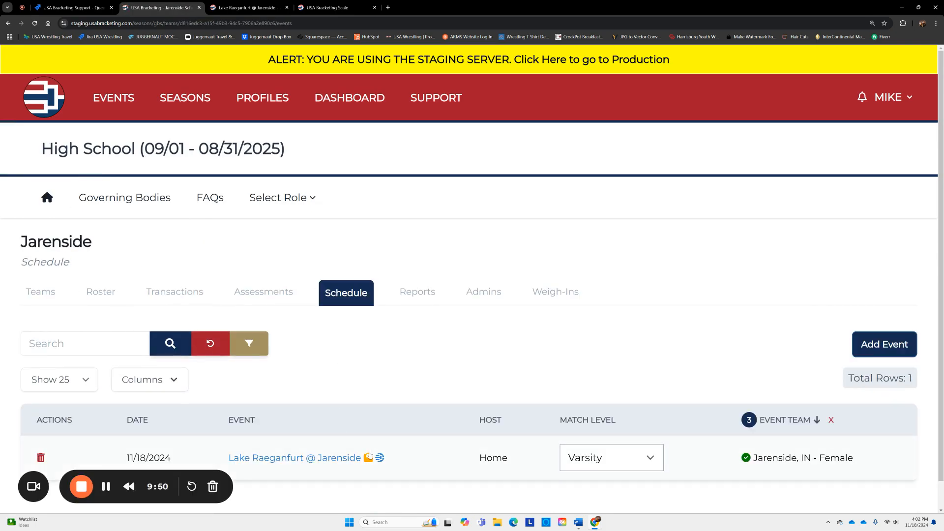
click(368, 457)
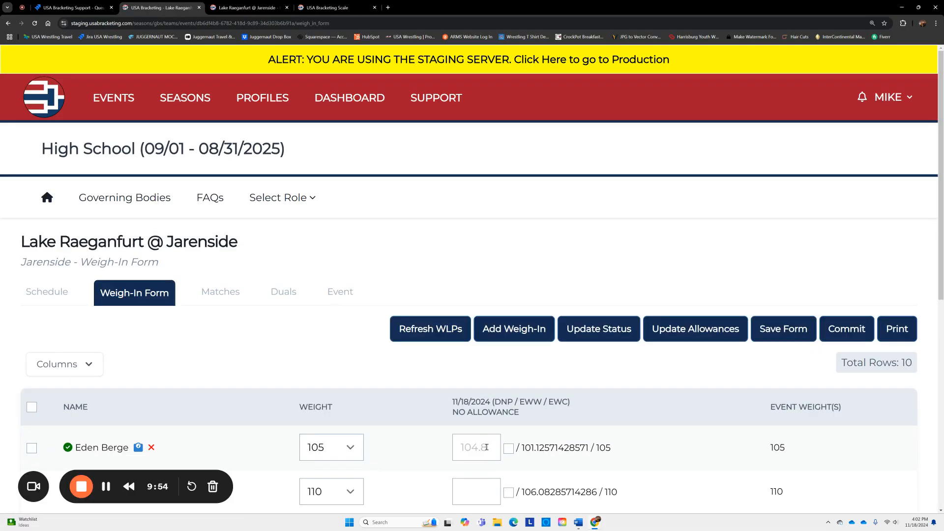
scroll(673, 443, down, 8)
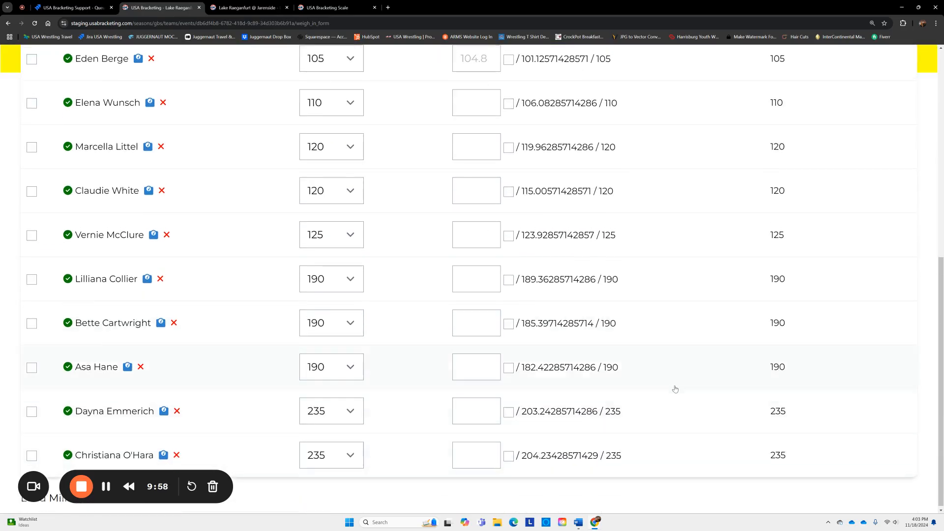
scroll(673, 386, up, 8)
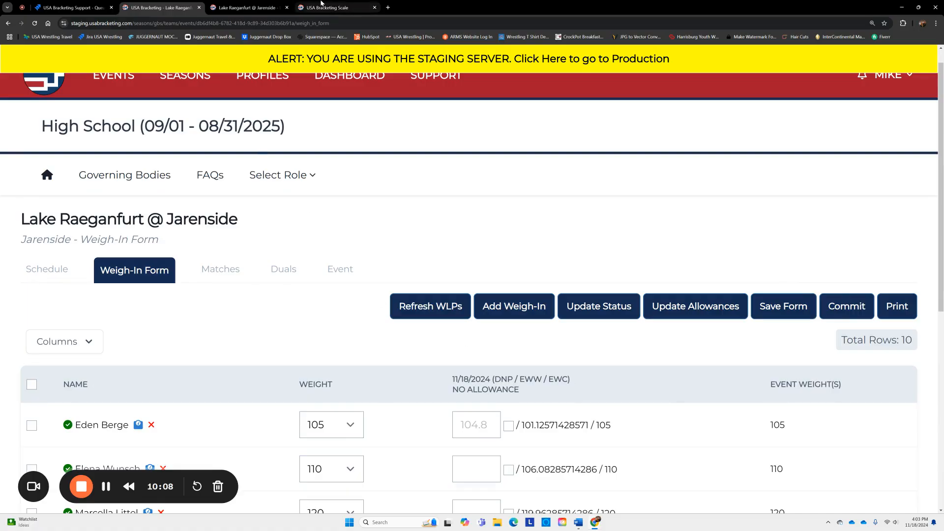
click(322, 6)
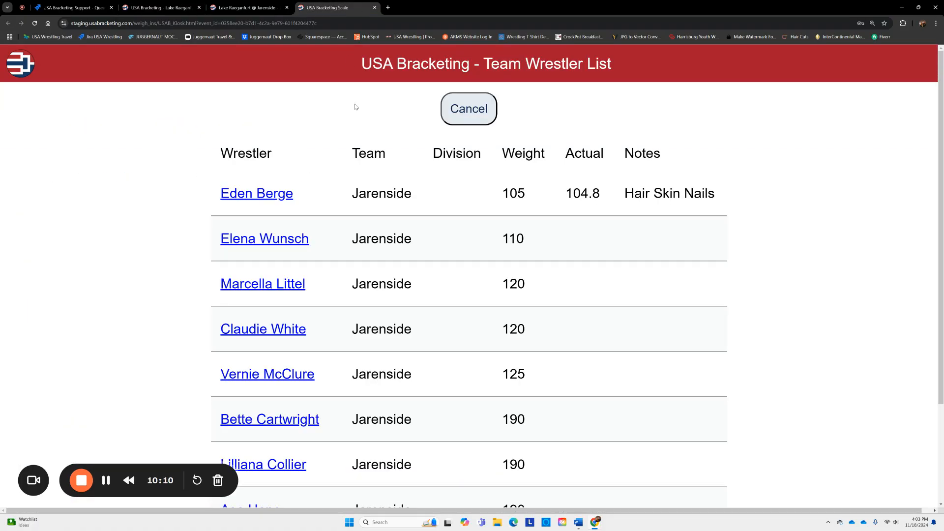
- Close the scale tab and scroll the Lake Raeganfurt @ Jarenside event home to its Setup tiles
click(374, 8)
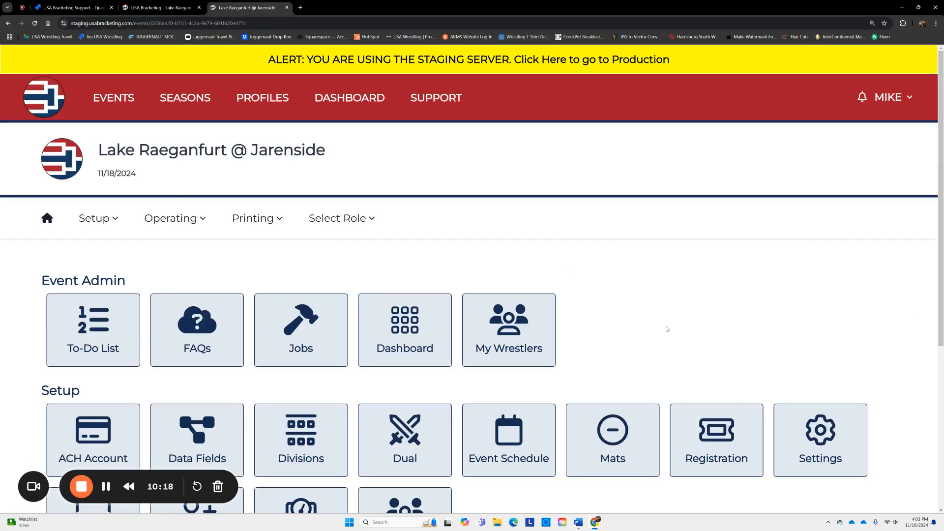
scroll(619, 327, down, 3)
scroll(617, 327, down, 3)
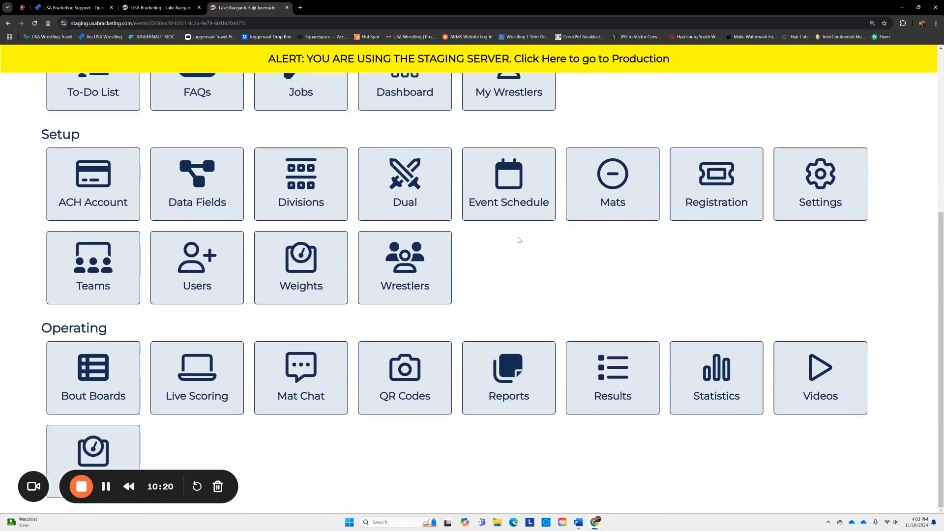
- Create a Home/Away dual: Lake Raeganfurt away, Jarenside home, Mat 1, start weight 100
click(409, 191)
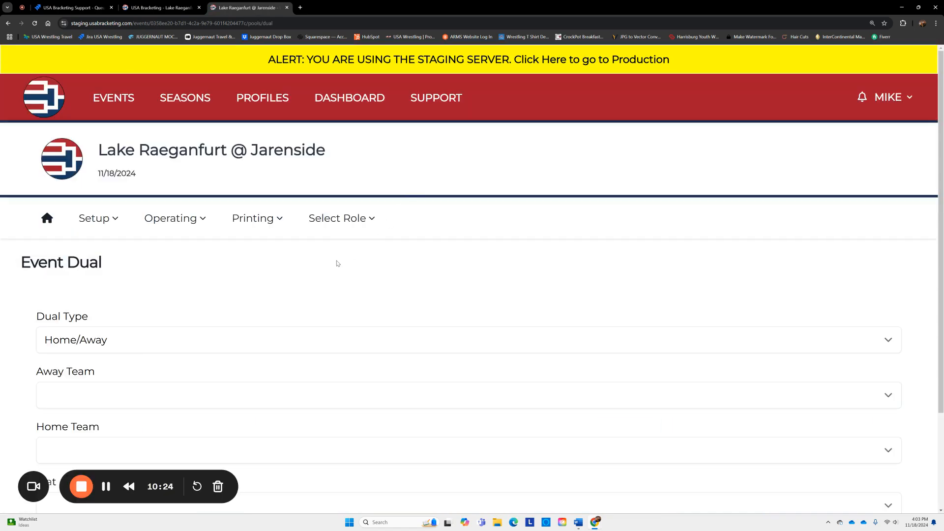
scroll(338, 264, down, 2)
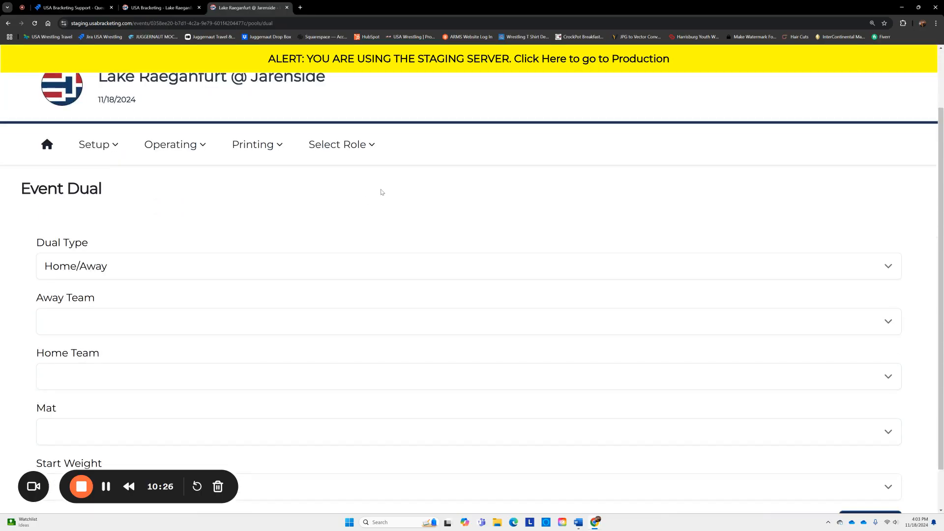
click(163, 322)
click(141, 368)
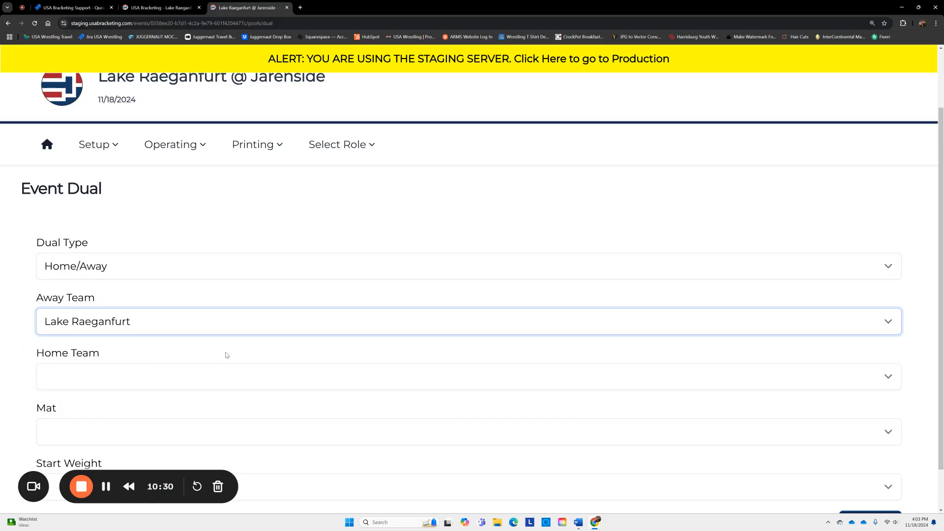
scroll(227, 351, down, 1)
click(170, 327)
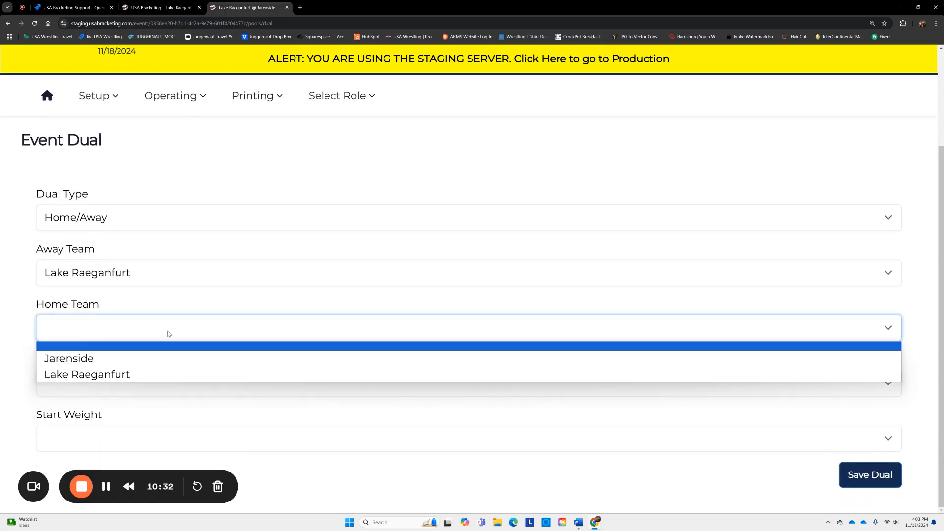
click(161, 358)
click(296, 389)
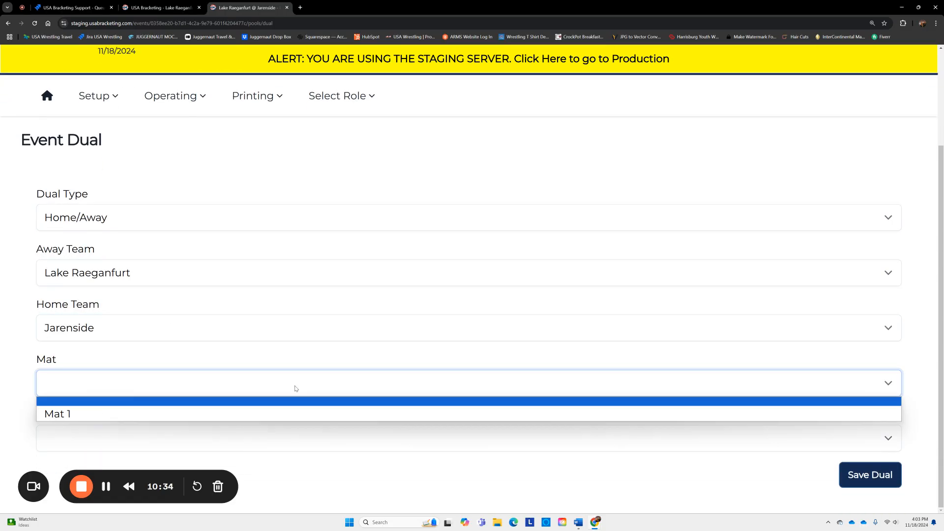
click(256, 414)
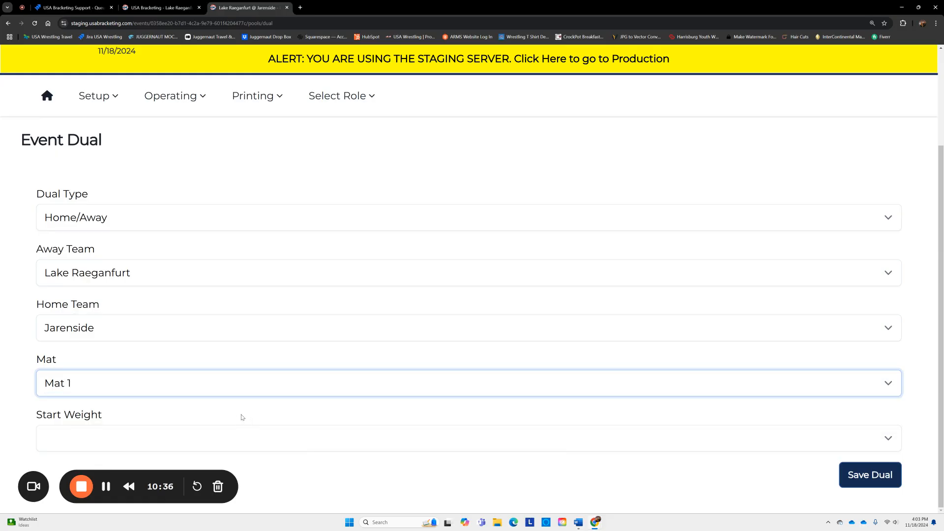
click(230, 440)
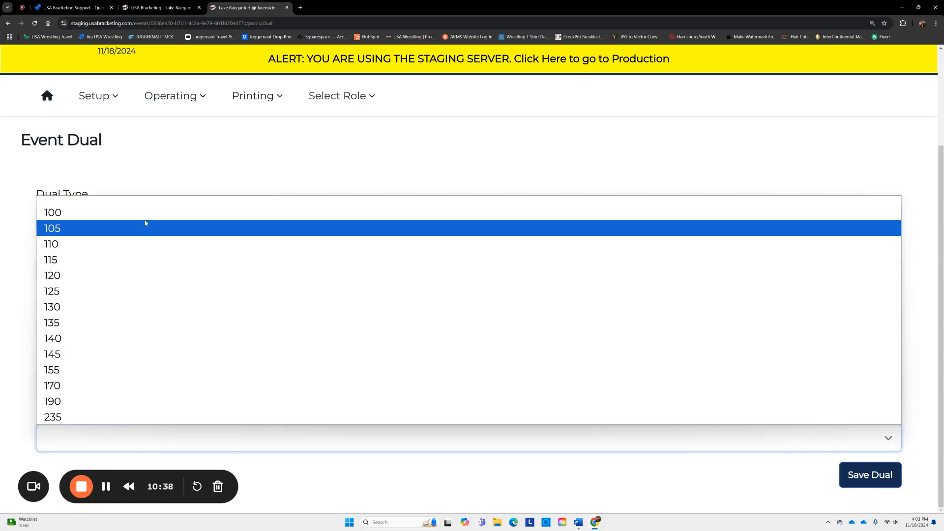
click(114, 219)
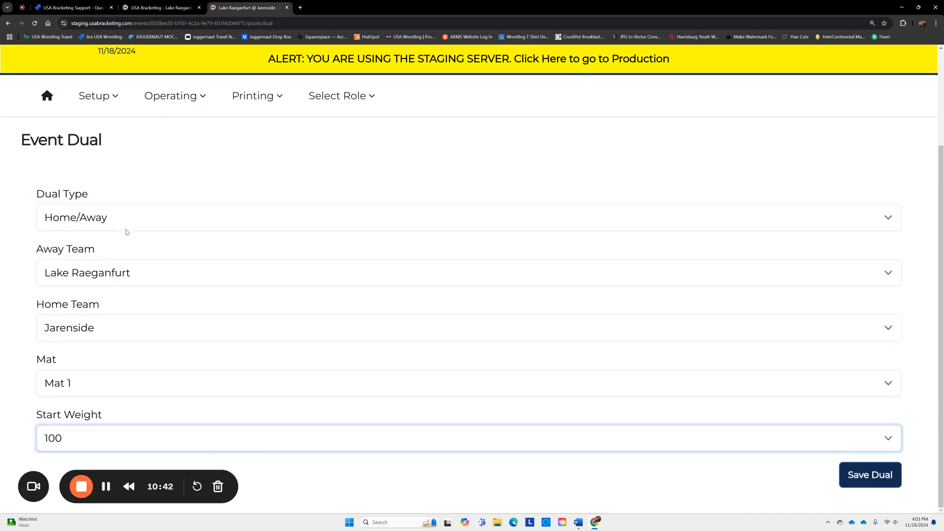
click(862, 476)
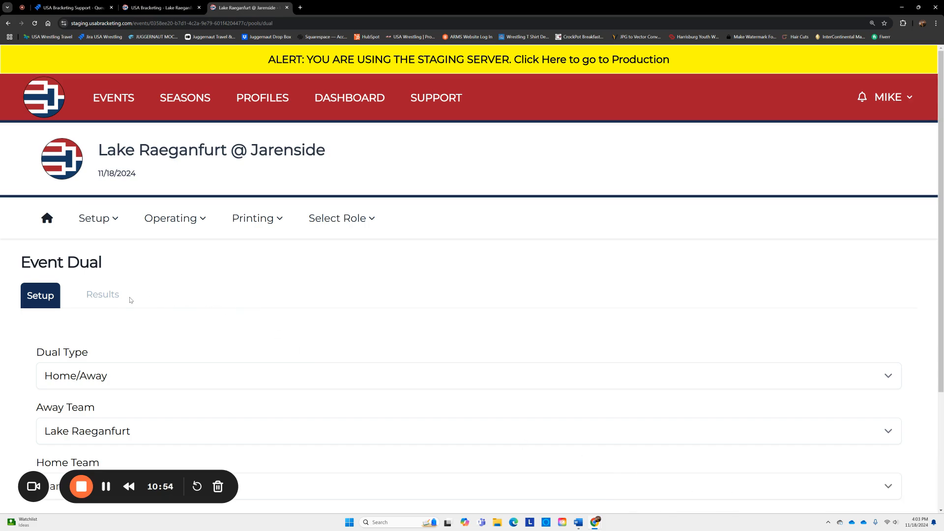
- Check the dual's results, then open Live Scoring for the event from the Operating tiles
click(102, 296)
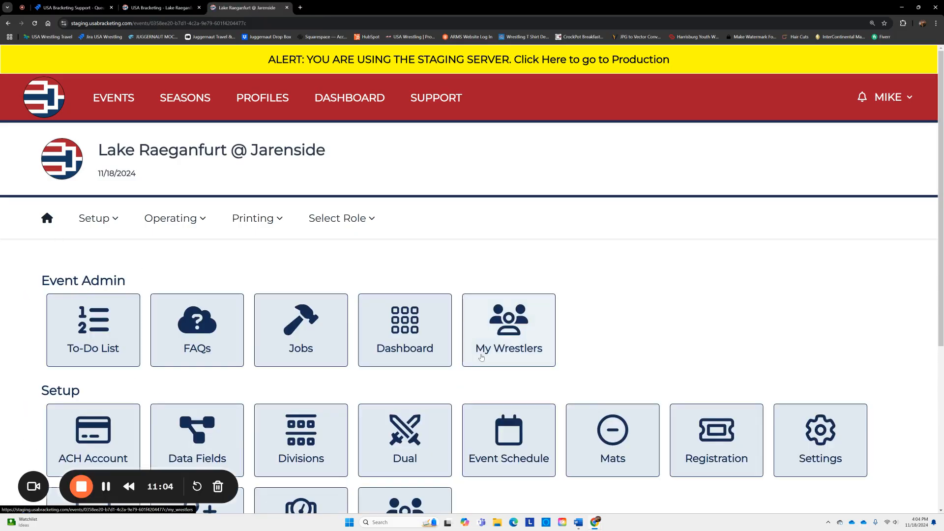
scroll(480, 354, down, 3)
scroll(472, 359, down, 2)
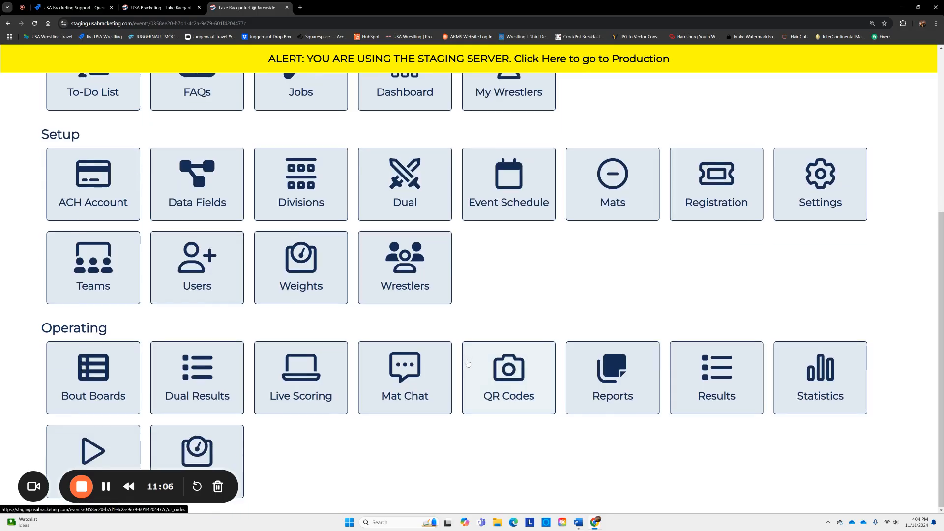
click(298, 377)
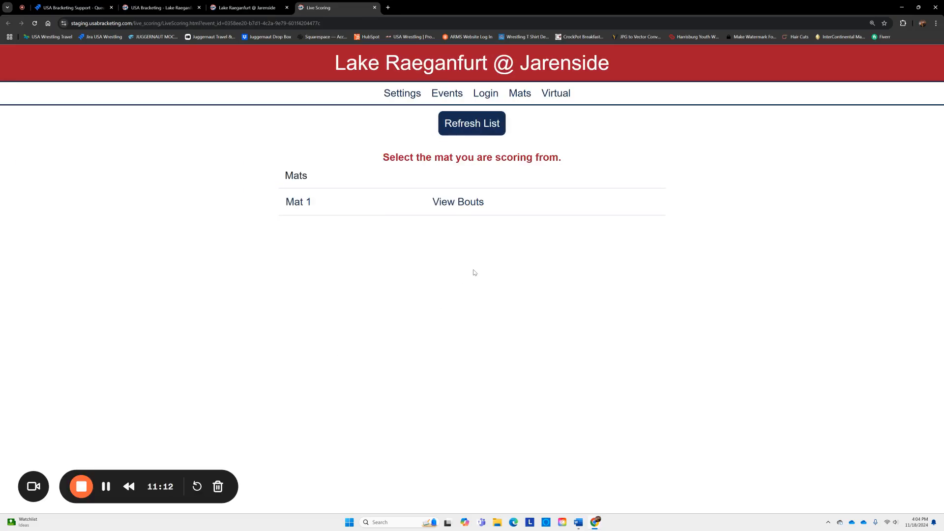
- Choose Mat 1 and open the Lake Raeganfurt vs. Jarenside dual's bout list
click(467, 208)
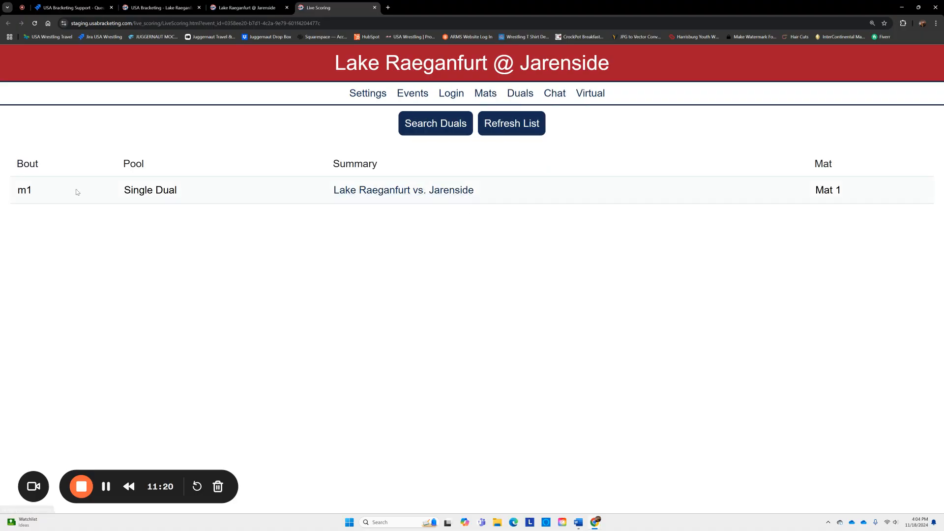
click(386, 191)
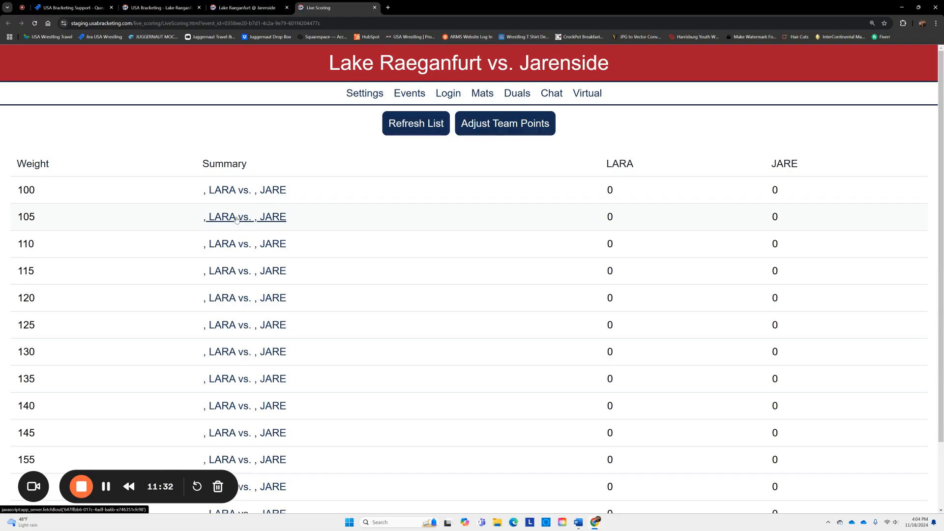
- Set Jarenside to report first for the 100-lb bout, pair each team's 105-lb wrestler, and save
click(246, 190)
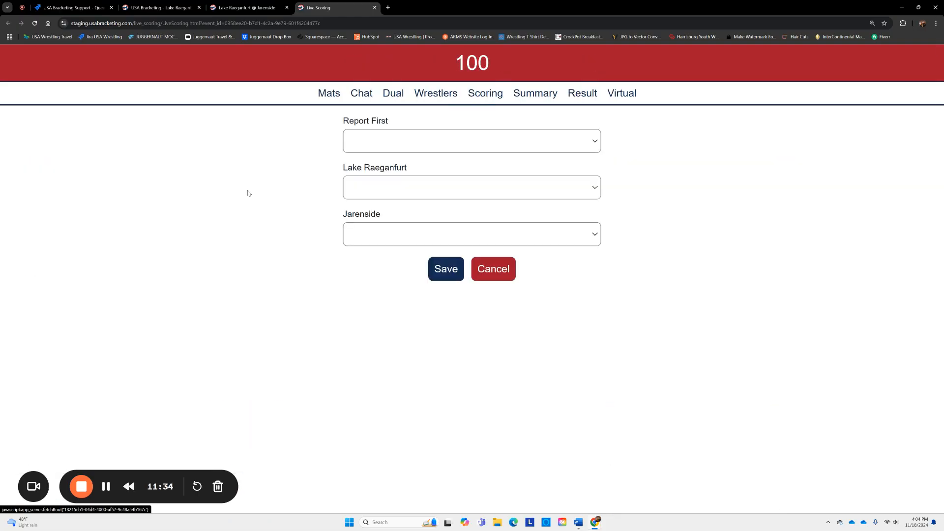
click(434, 146)
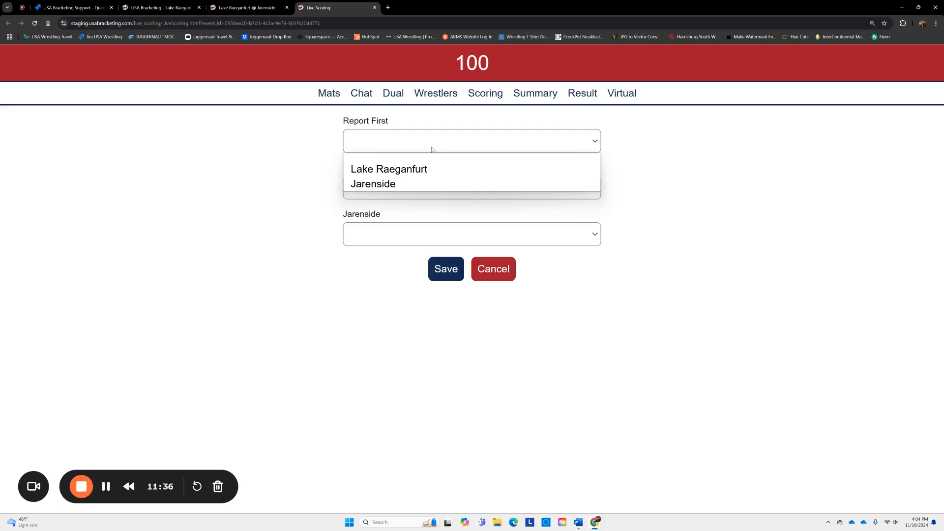
click(387, 188)
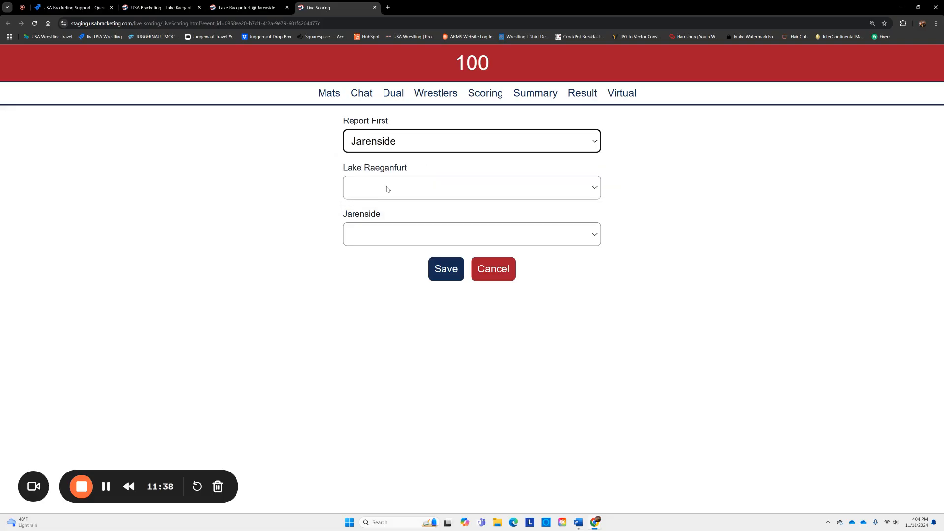
click(387, 189)
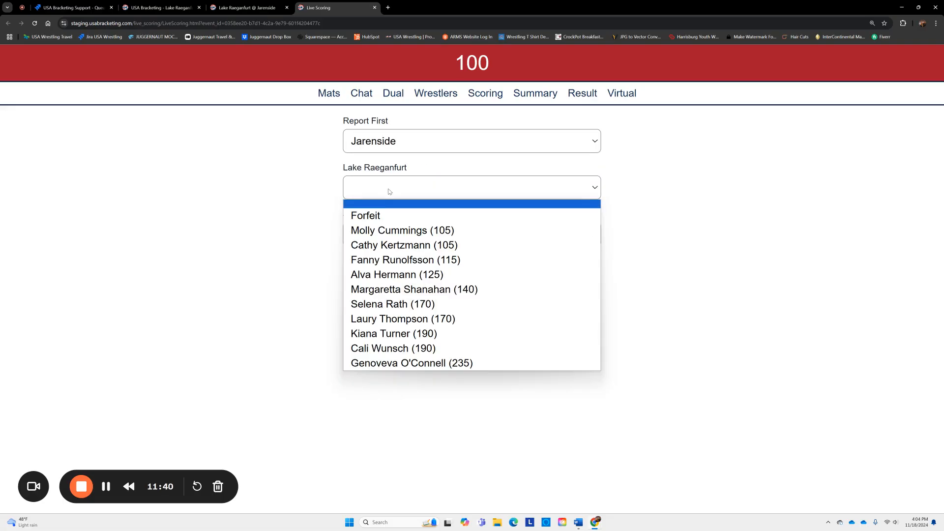
click(397, 231)
click(400, 233)
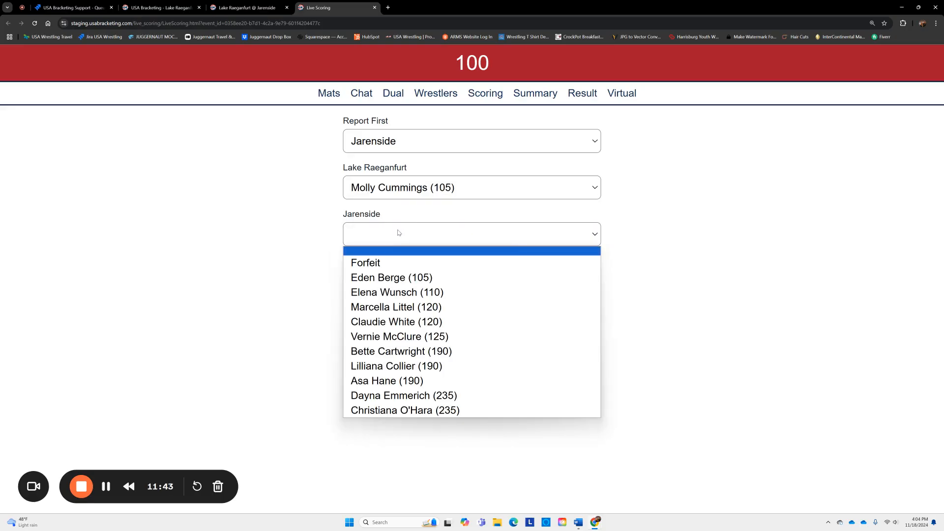
click(402, 278)
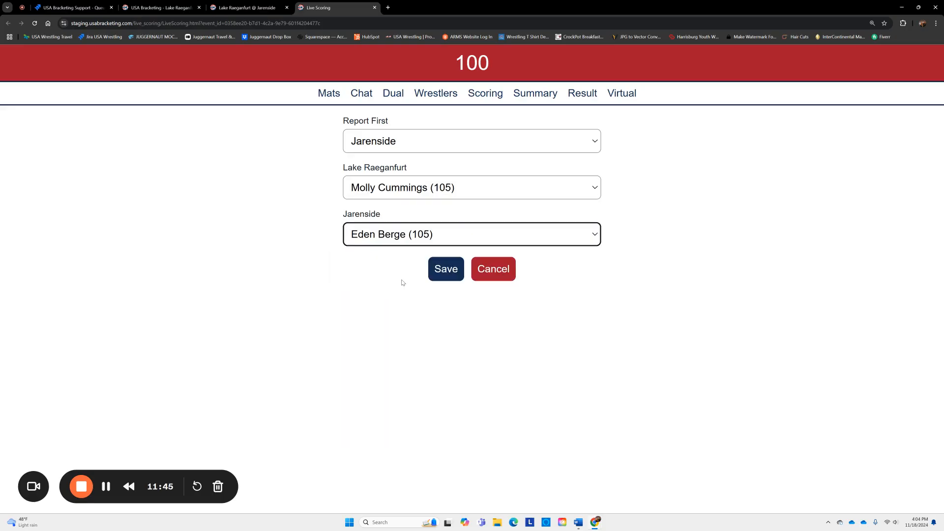
click(448, 274)
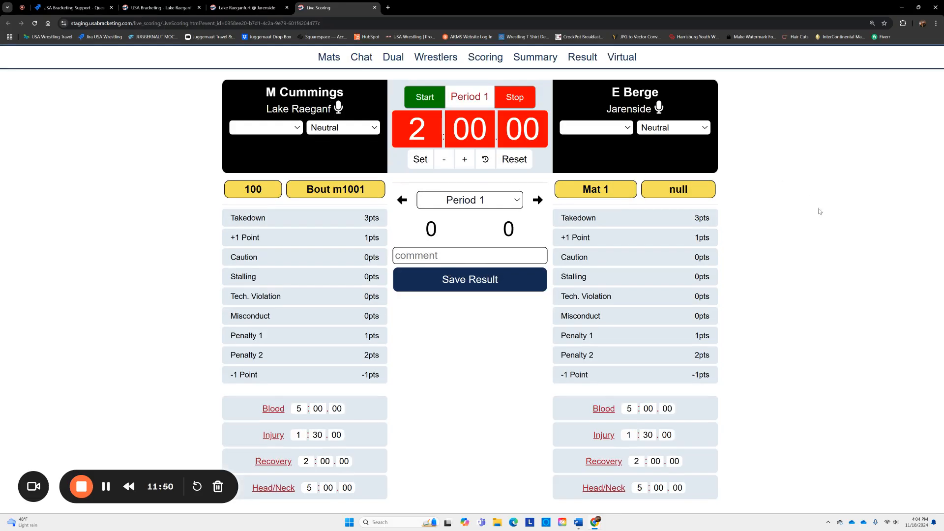
- Make Lake Raeganfurt green, start period 1, and score a green takedown and a red escape
click(272, 131)
click(261, 163)
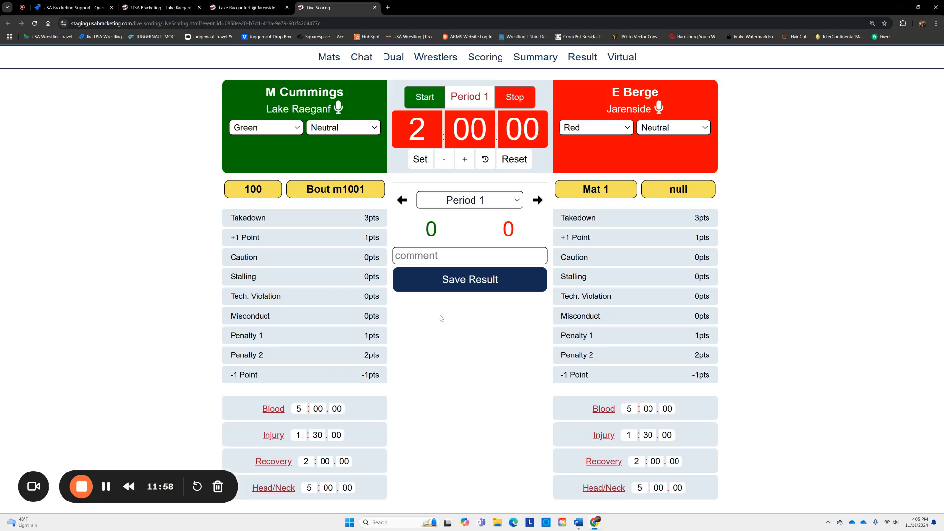
click(425, 97)
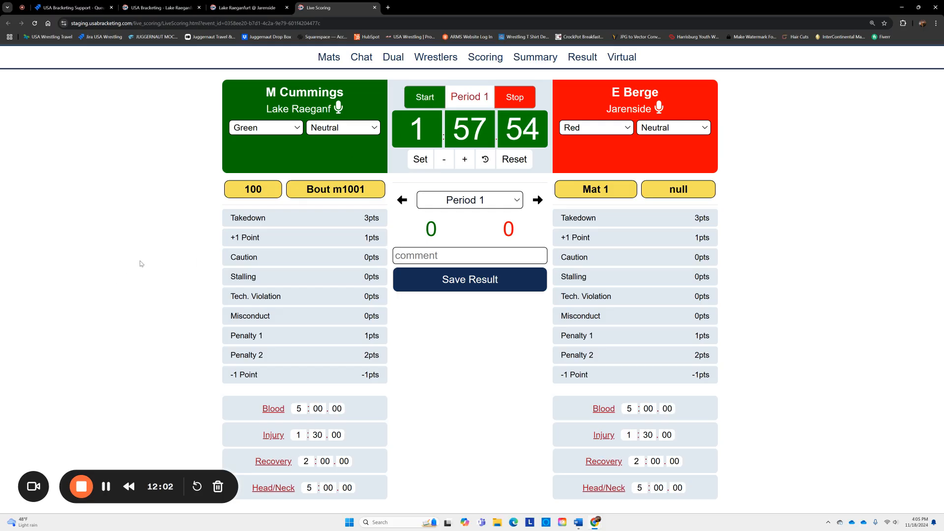
click(242, 218)
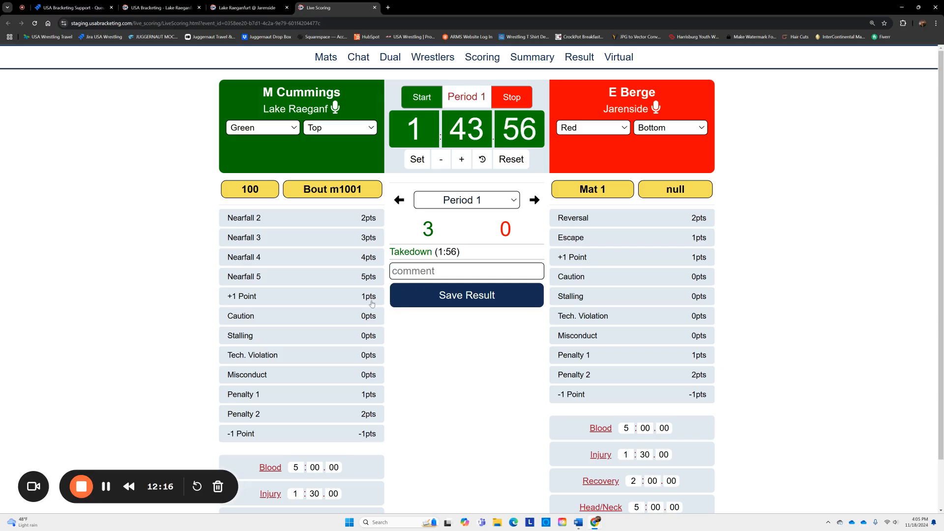
click(575, 239)
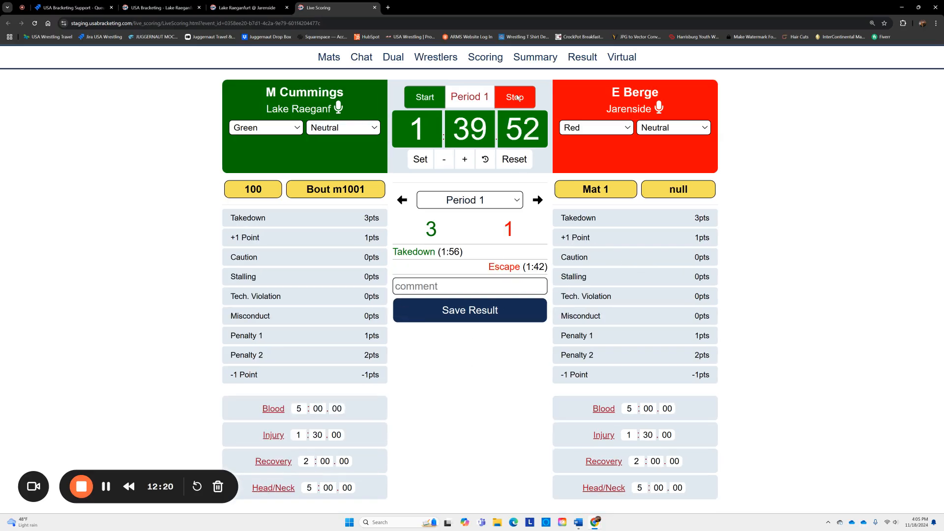
- Reset the period 1 clock to 0:05 and let it run out
click(431, 118)
click(420, 118)
text(0)
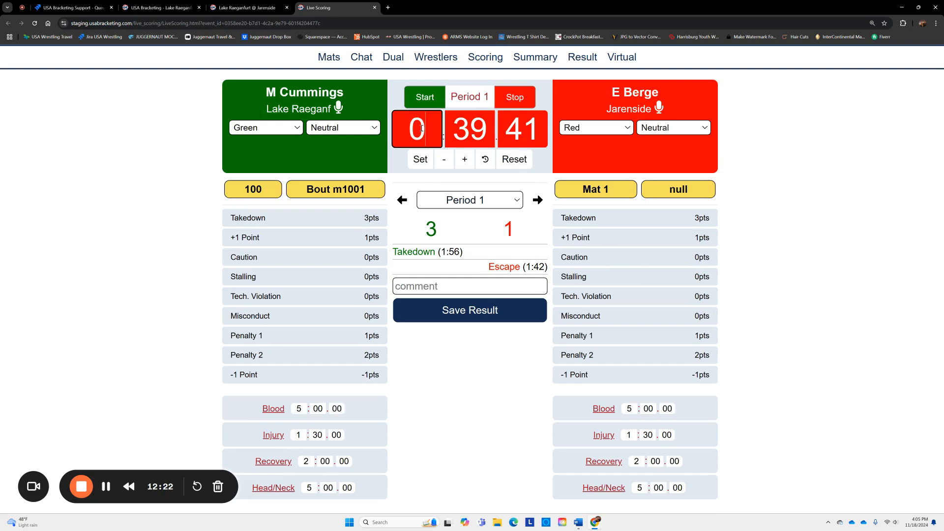
click(474, 120)
text(05)
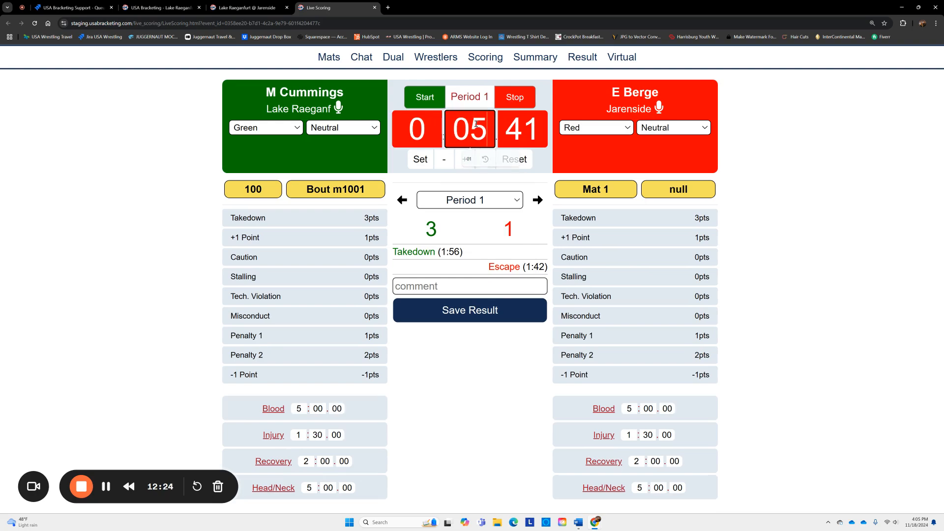
click(426, 162)
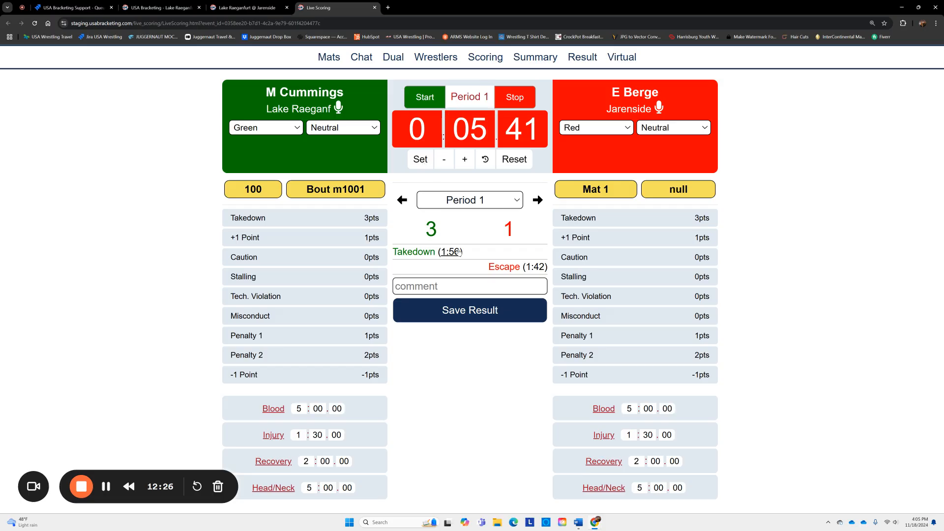
click(433, 98)
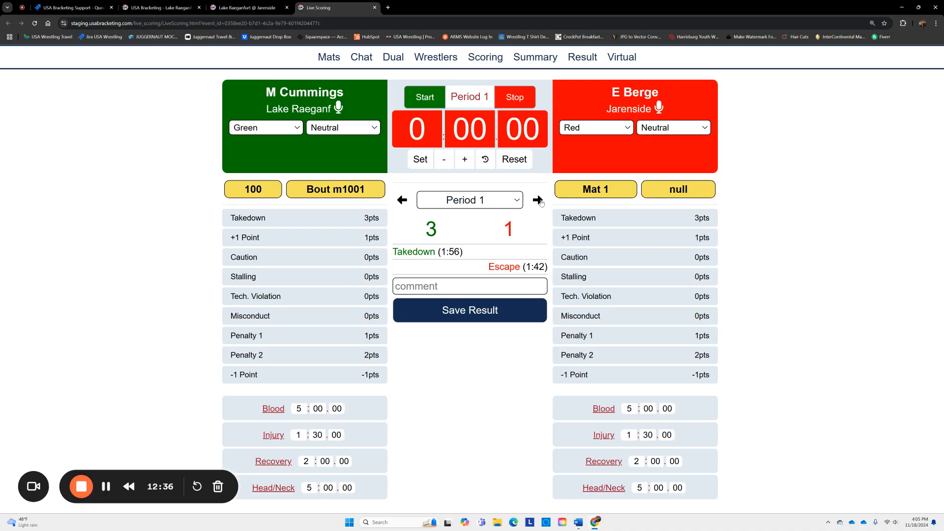
- Record red choosing bottom for period 2, start its clock, and open the bout result
click(538, 200)
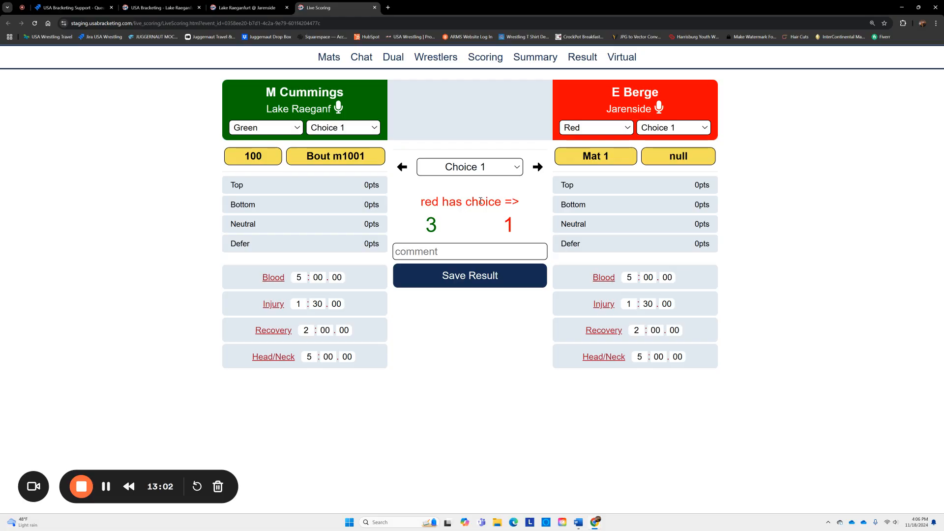
click(578, 208)
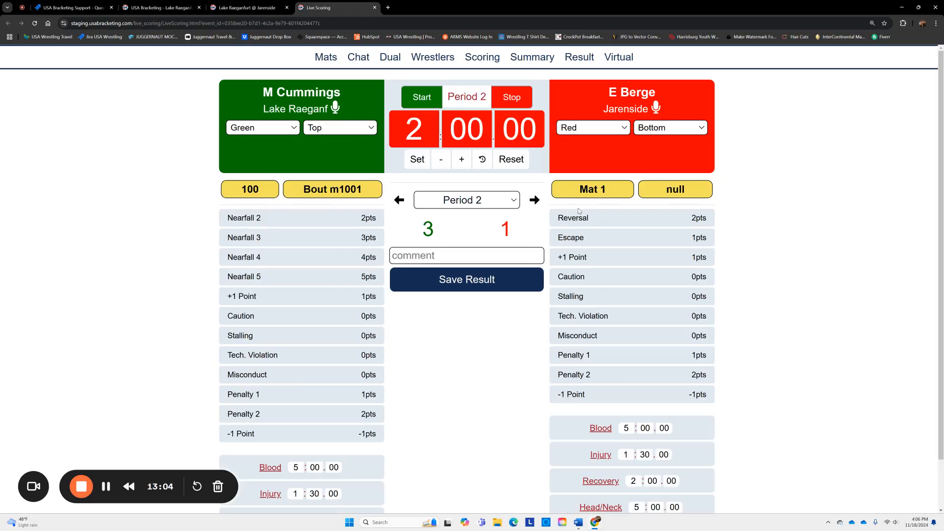
click(417, 99)
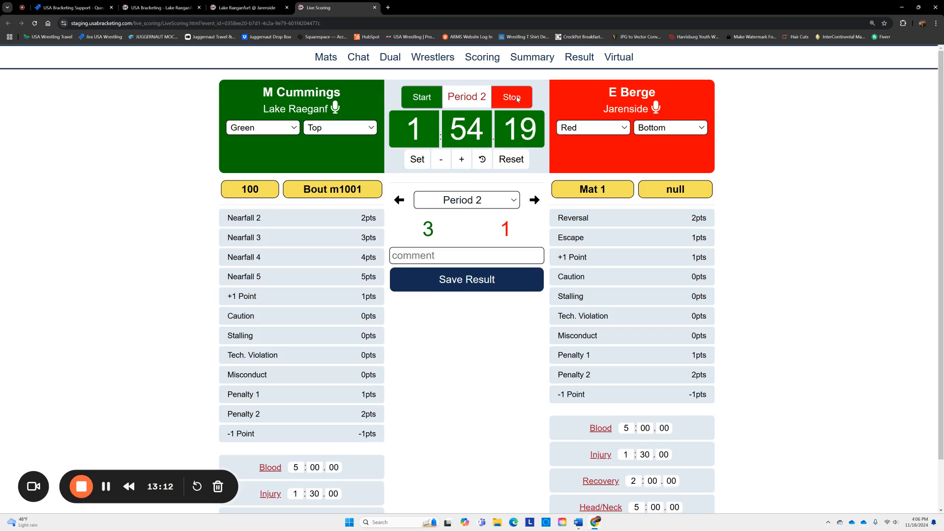
click(463, 289)
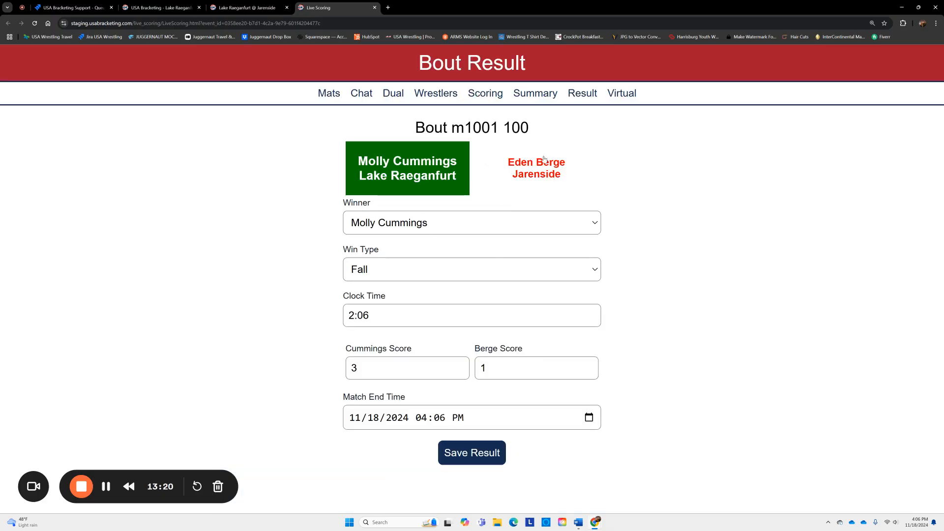
- Record the 100-lb bout as a win by Fall and save it to the dual scoreboard
click(401, 269)
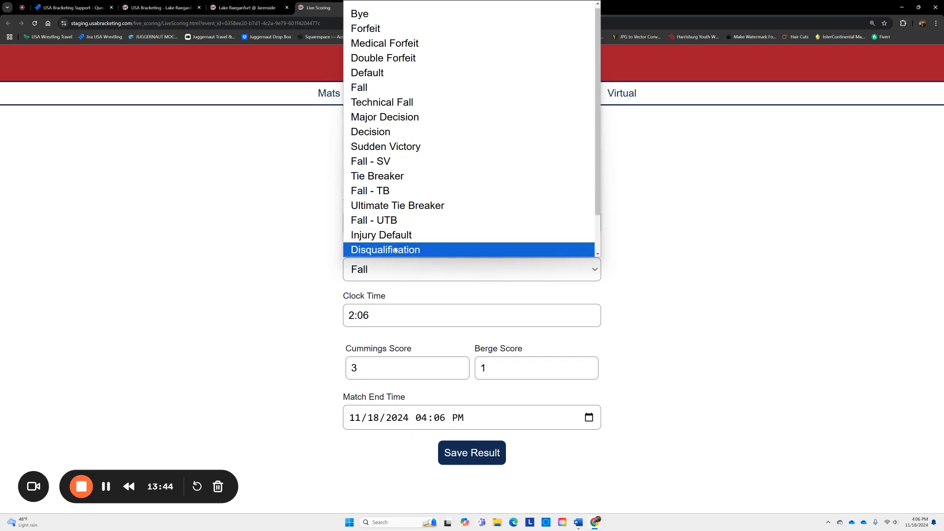
scroll(469, 231, down, 1)
scroll(466, 238, up, 1)
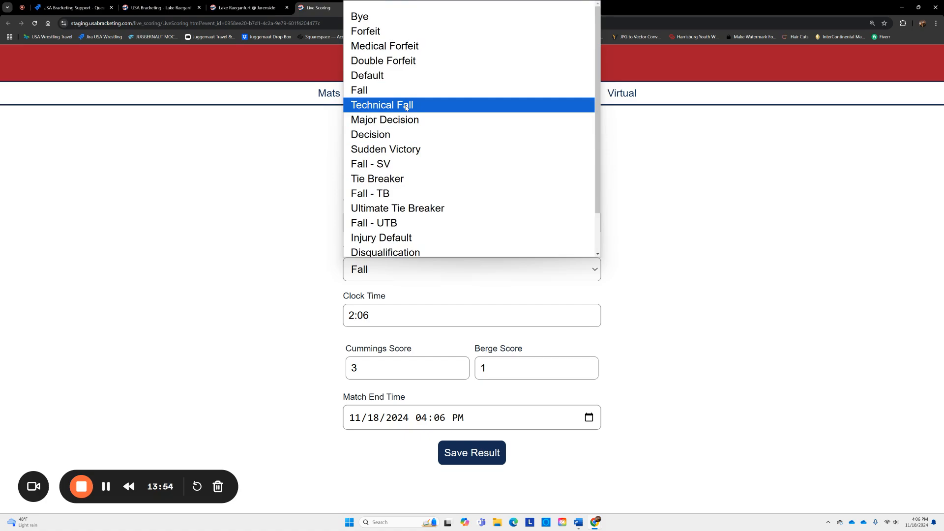
click(359, 90)
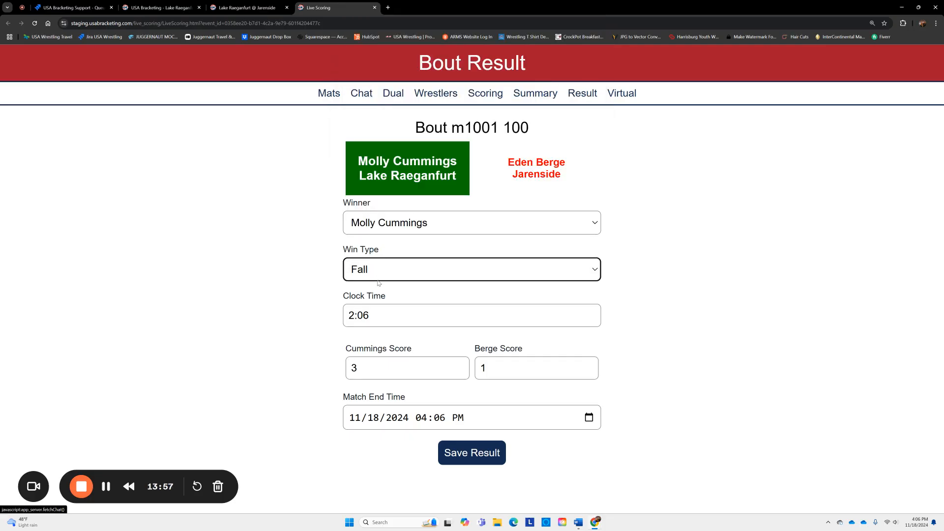
click(465, 453)
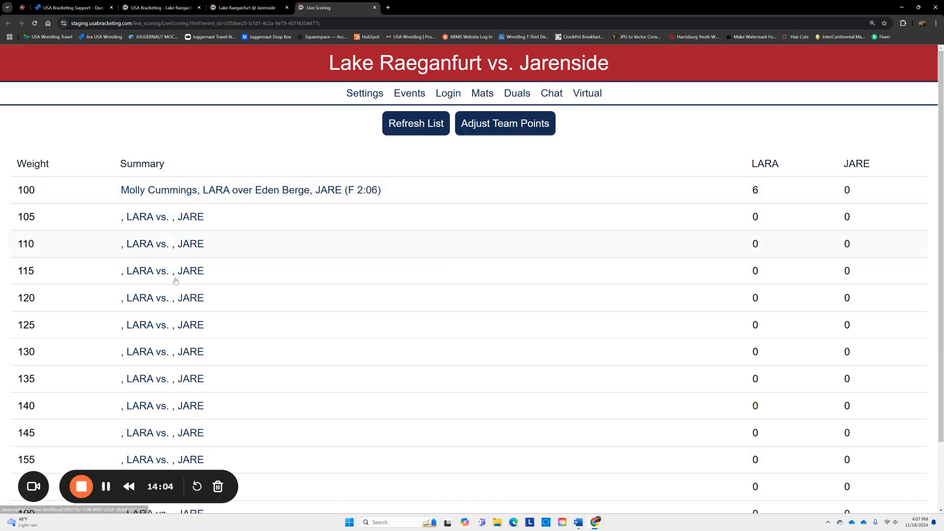
scroll(551, 374, down, 2)
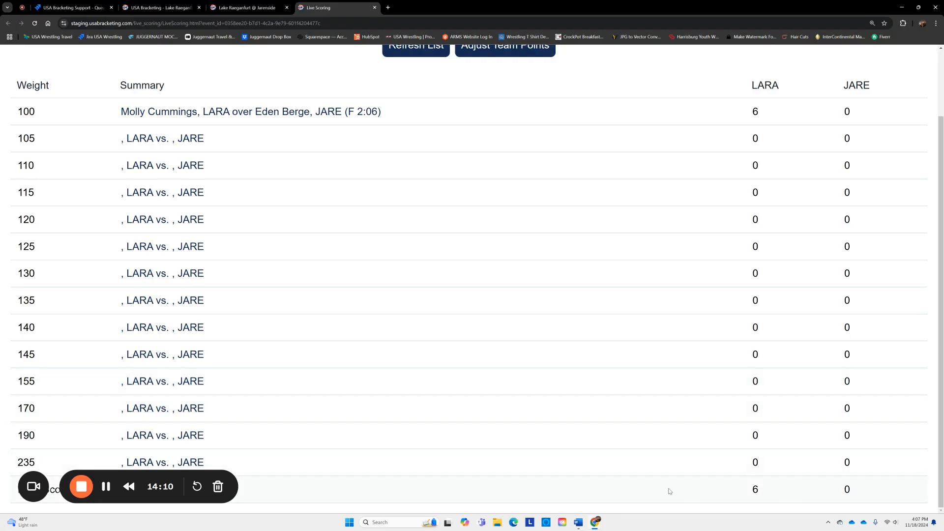
scroll(429, 321, up, 2)
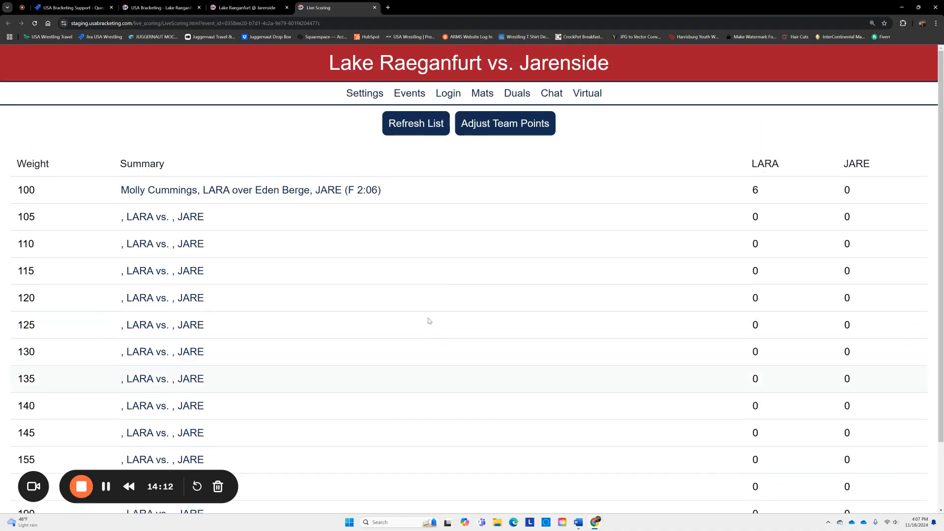